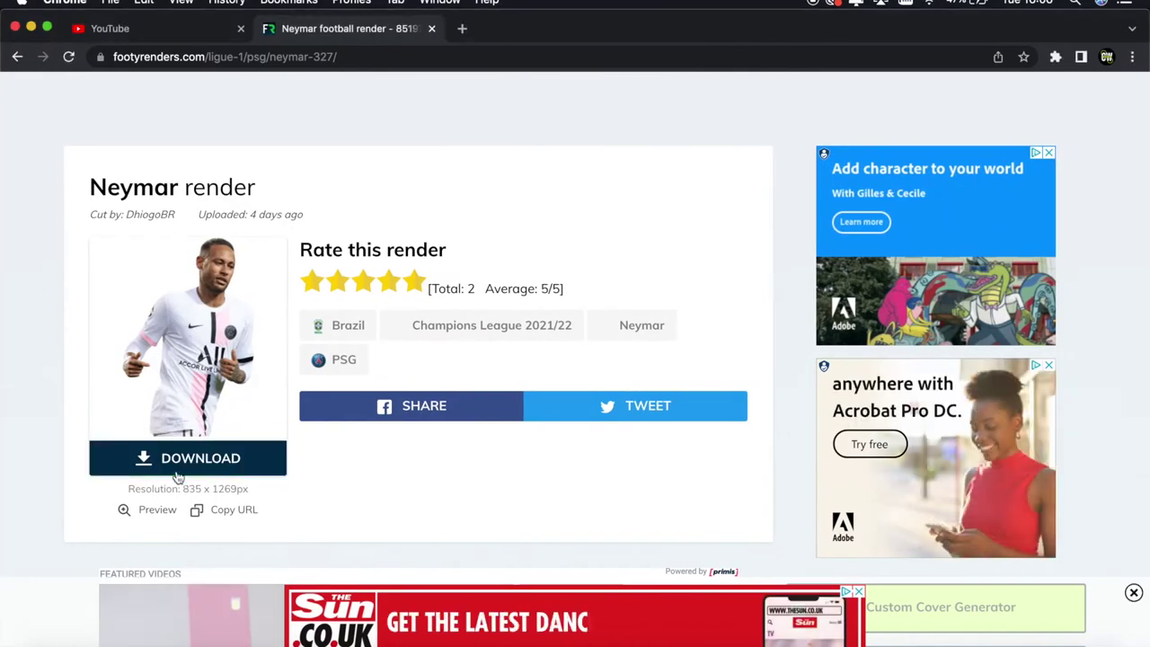
- Download the Neymar PSG render PNG from FootyRenders and drag it toward Photoshop
{"action": "left_click", "coordinate": [188, 458]}
{"action": "left_click_drag", "start_coordinate": [59, 611], "coordinate": [3, 539]}
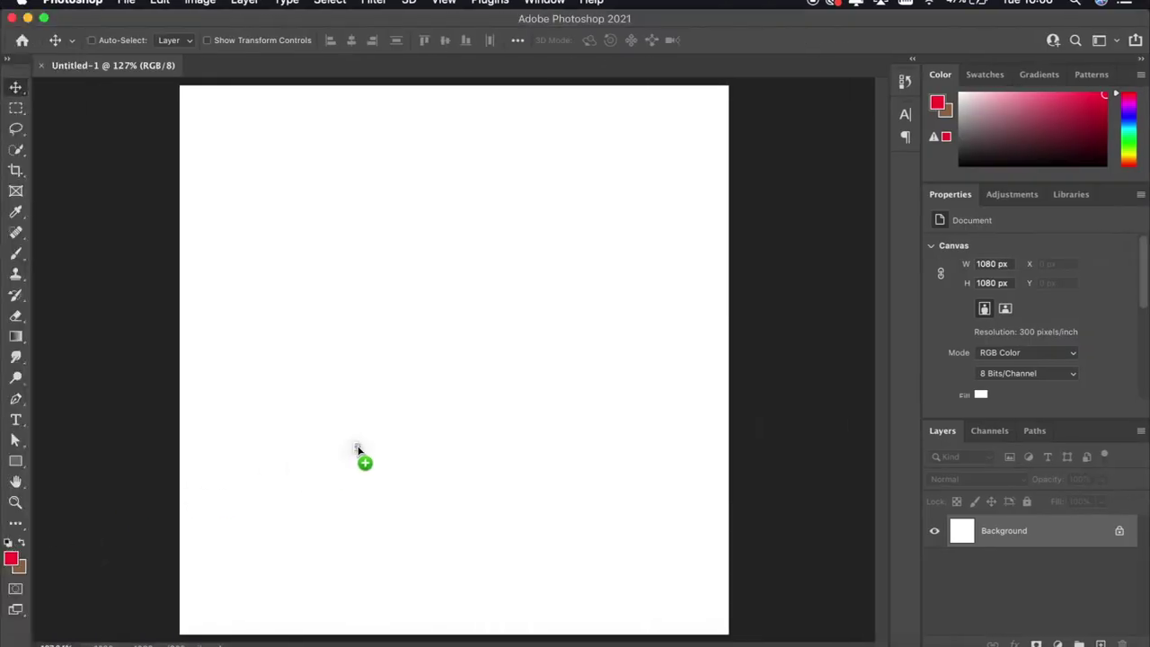
- Place the Neymar render on the canvas and enlarge it to fill the canvas height
{"action": "left_click_drag", "start_coordinate": [2, 535], "coordinate": [356, 449]}
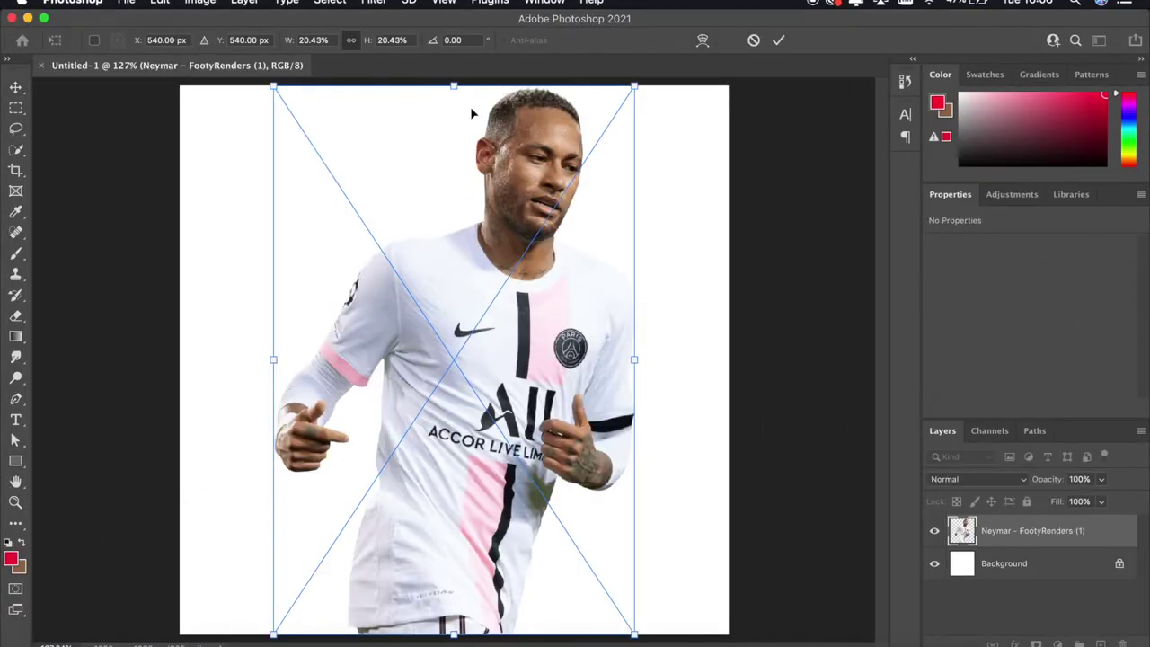
{"action": "left_click_drag", "start_coordinate": [455, 90], "coordinate": [457, 106]}
{"action": "key", "text": "Return"}
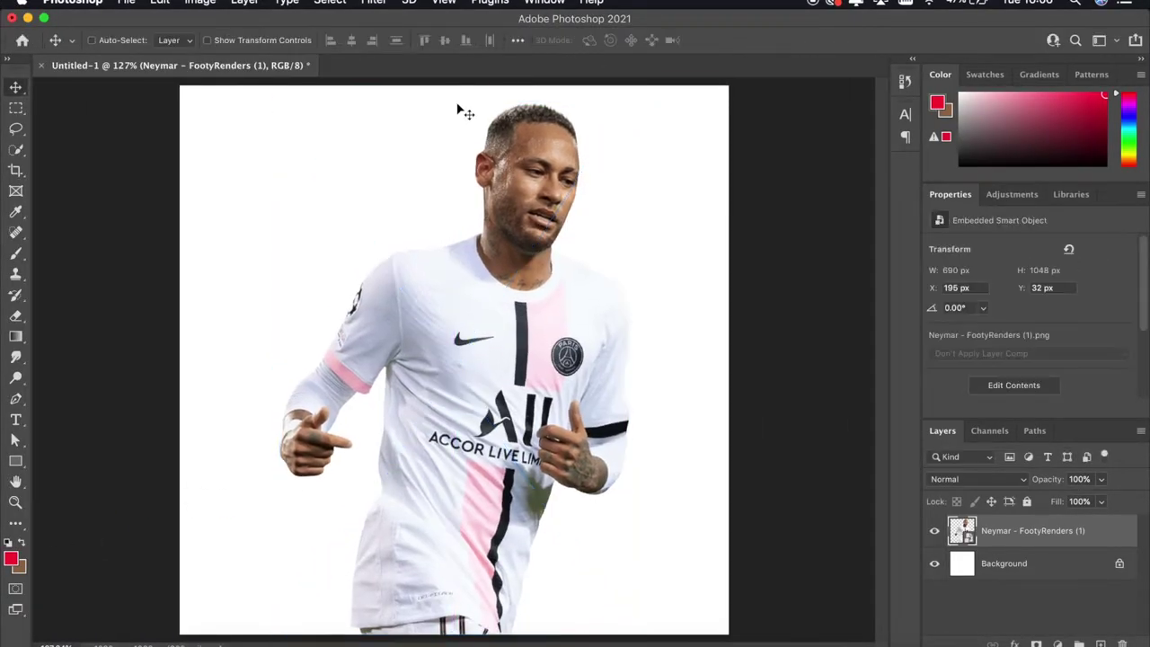
{"action": "scroll", "coordinate": [514, 214], "scroll_direction": "down", "scroll_amount": 3}
{"action": "scroll", "coordinate": [513, 214], "scroll_direction": "up", "scroll_amount": 2}
- Shift the render 30 px to the left
{"action": "left_click_drag", "start_coordinate": [522, 252], "coordinate": [506, 251]}
{"action": "scroll", "coordinate": [506, 251], "scroll_direction": "down", "scroll_amount": 3}
{"action": "scroll", "coordinate": [506, 251], "scroll_direction": "up", "scroll_amount": 1}
{"action": "scroll", "coordinate": [505, 251], "scroll_direction": "up", "scroll_amount": 2}
{"action": "scroll", "coordinate": [505, 251], "scroll_direction": "up", "scroll_amount": 2}
{"action": "scroll", "coordinate": [504, 252], "scroll_direction": "up", "scroll_amount": 1}
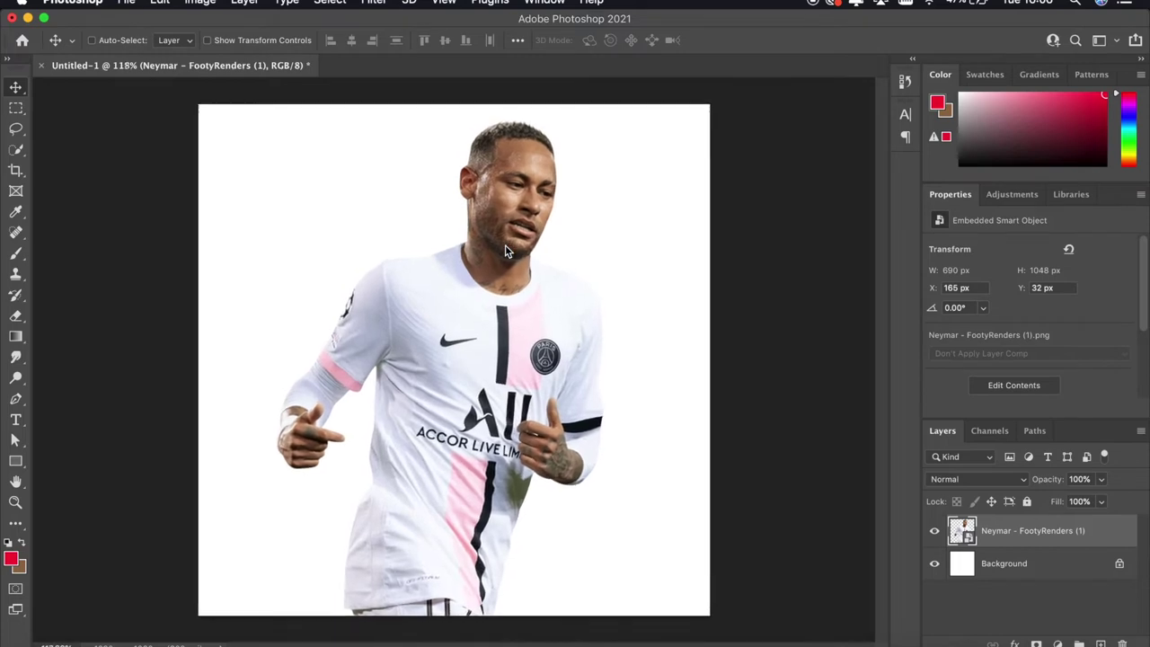
{"action": "left_click", "coordinate": [374, 3]}
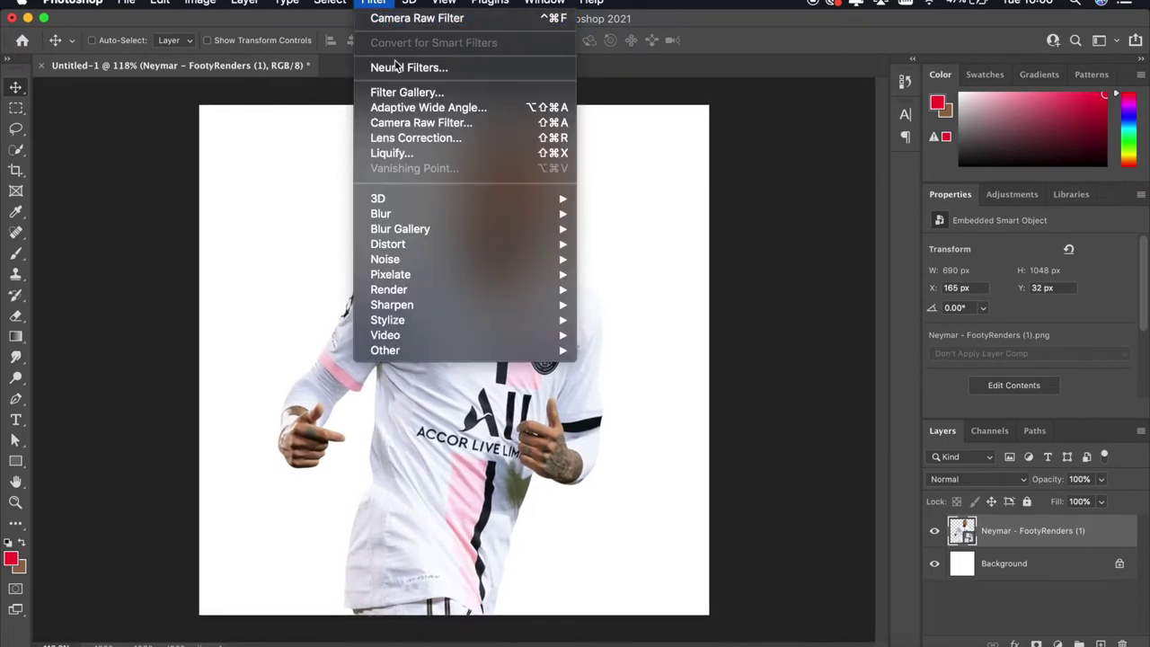
- Open the Camera Raw Filter and set Texture to +40 and Clarity to +10
{"action": "left_click", "coordinate": [413, 119]}
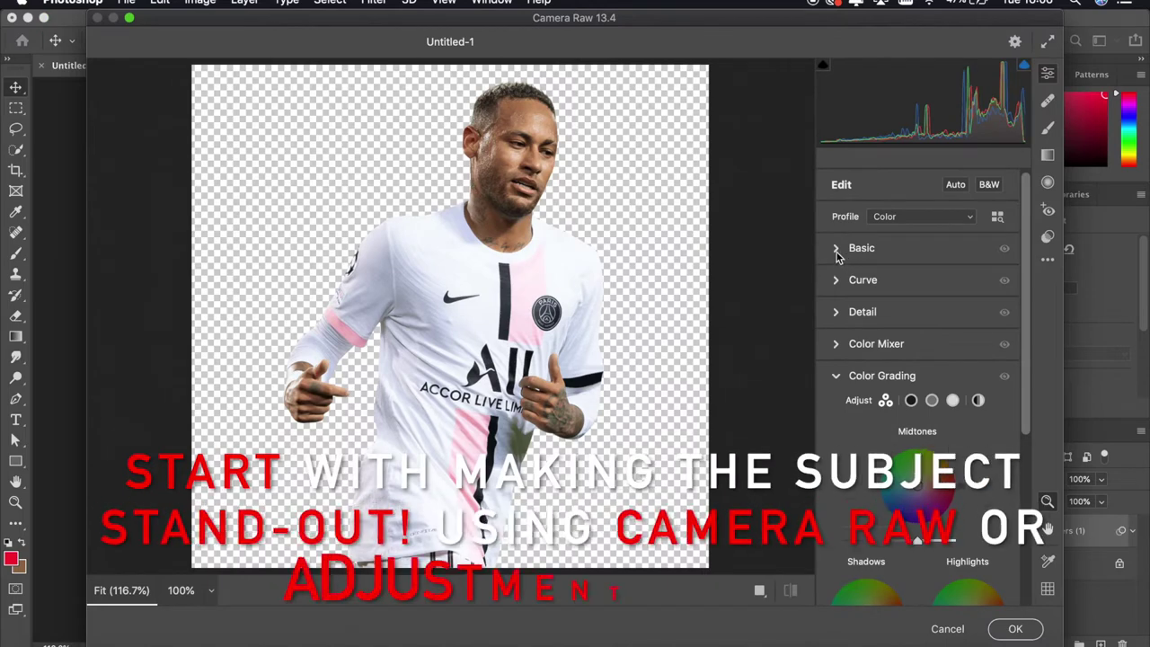
{"action": "left_click", "coordinate": [836, 251]}
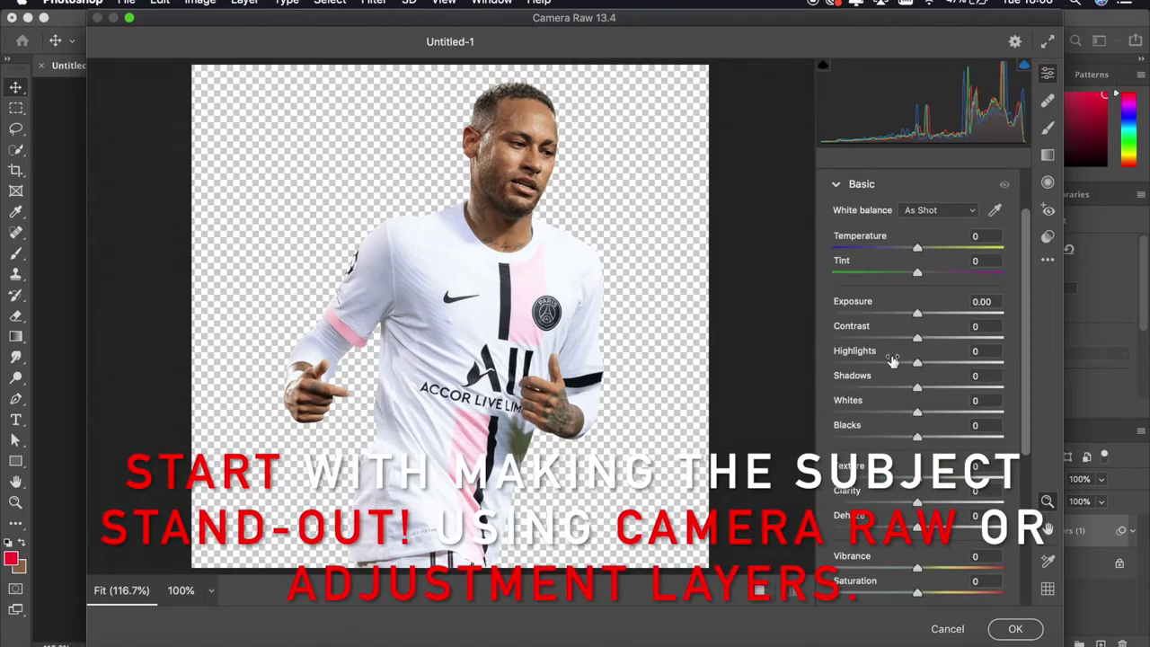
{"action": "left_click_drag", "start_coordinate": [921, 483], "coordinate": [949, 480]}
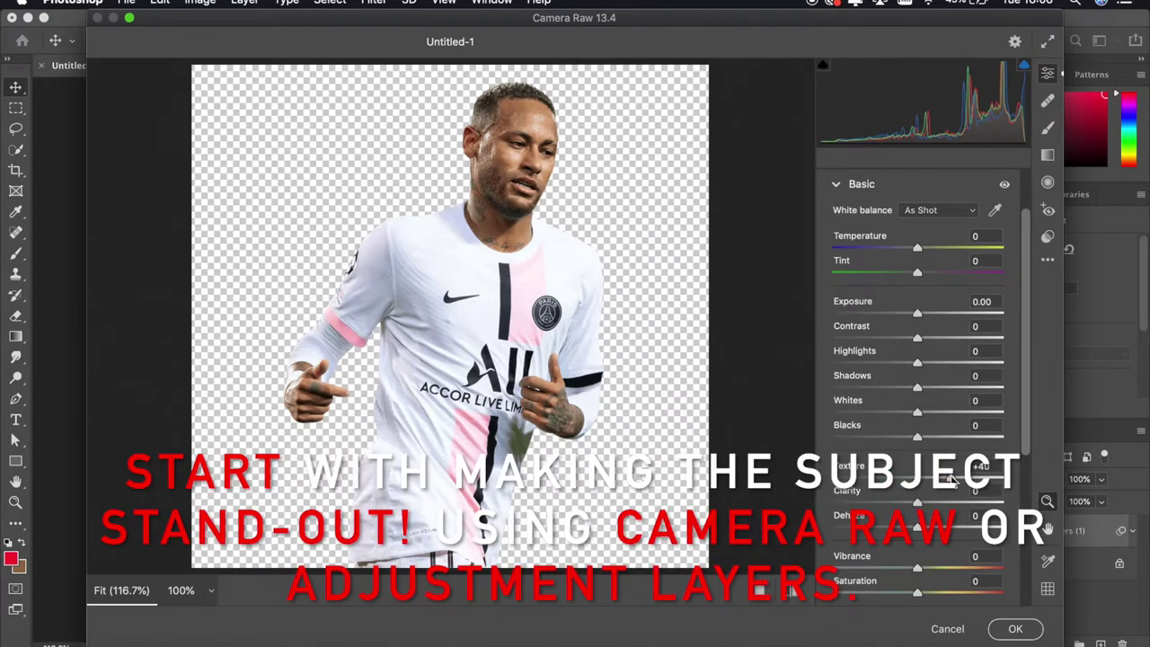
{"action": "left_click_drag", "start_coordinate": [932, 508], "coordinate": [927, 505]}
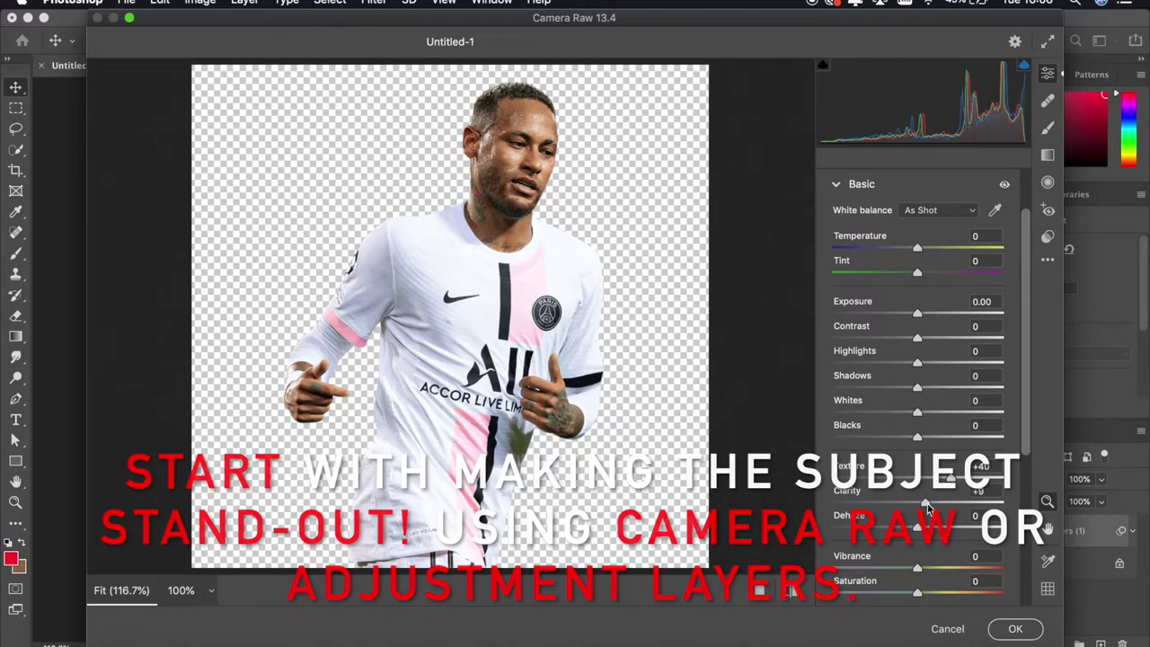
- Set Whites +25, Shadows +20, Highlights -27 and Saturation +10 in Camera Raw
{"action": "left_click_drag", "start_coordinate": [918, 413], "coordinate": [937, 414]}
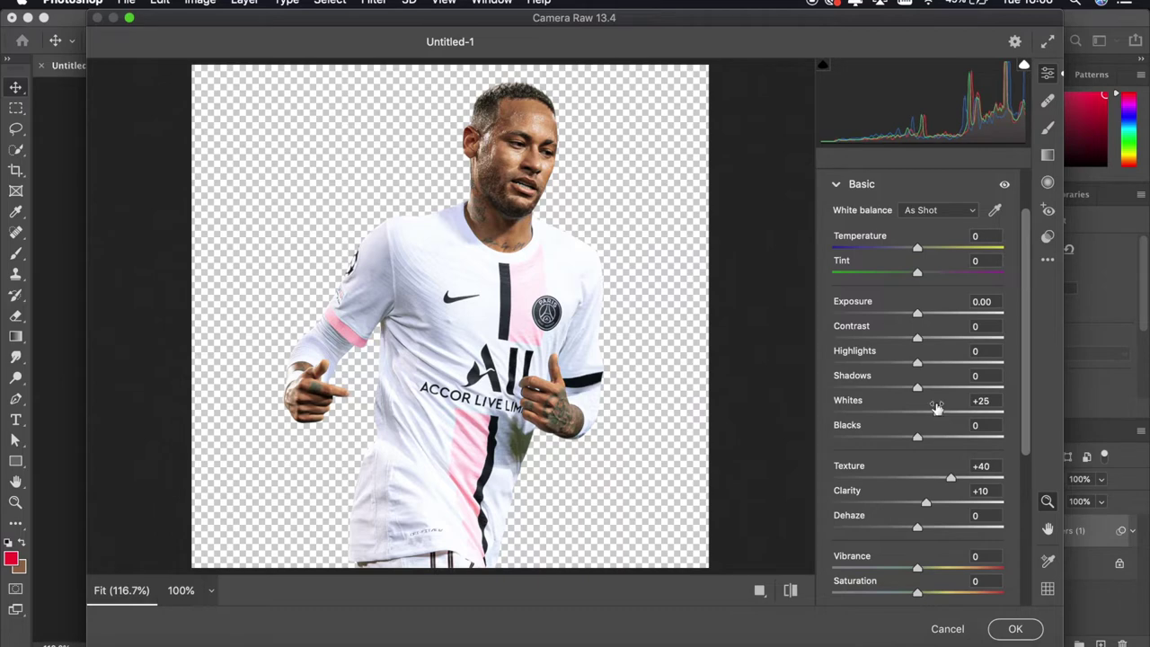
{"action": "left_click_drag", "start_coordinate": [916, 388], "coordinate": [932, 389]}
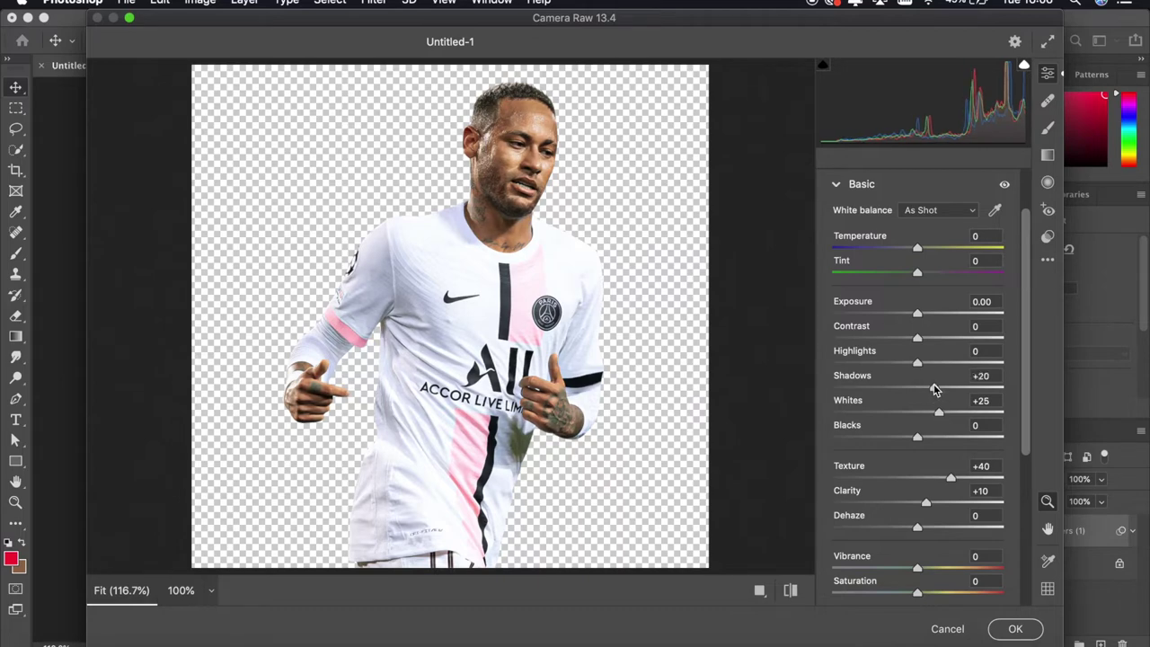
{"action": "left_click_drag", "start_coordinate": [896, 370], "coordinate": [893, 368]}
{"action": "scroll", "coordinate": [895, 367], "scroll_direction": "down", "scroll_amount": 3}
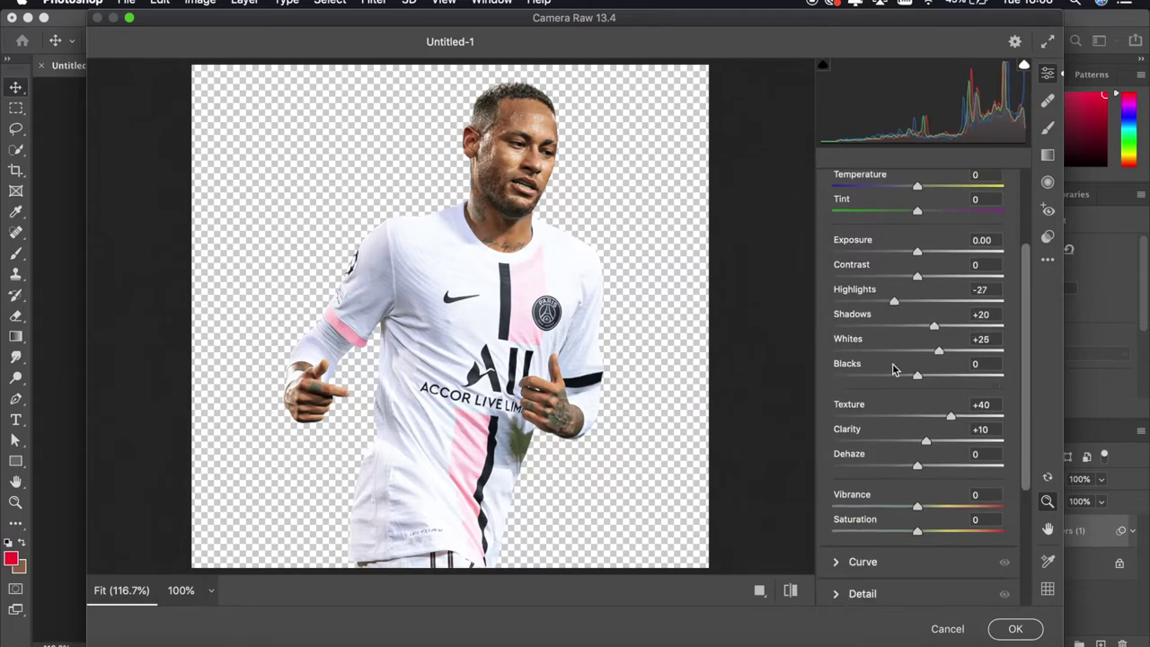
{"action": "scroll", "coordinate": [896, 366], "scroll_direction": "down", "scroll_amount": 2}
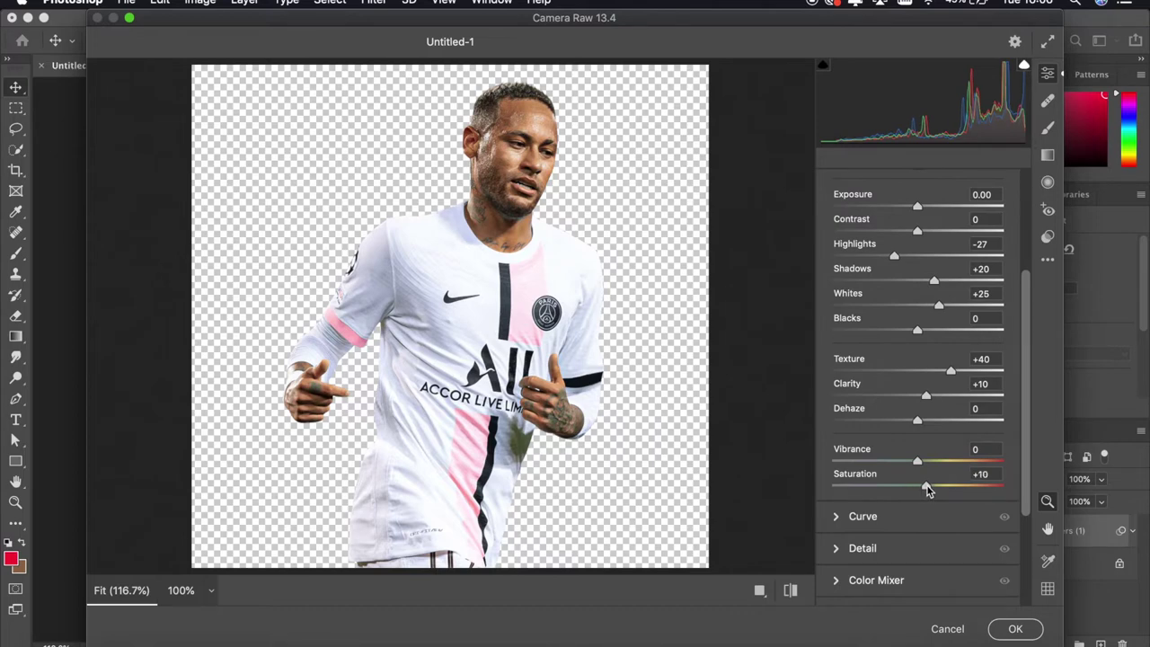
{"action": "scroll", "coordinate": [928, 490], "scroll_direction": "down", "scroll_amount": 1}
{"action": "left_click", "coordinate": [876, 478]}
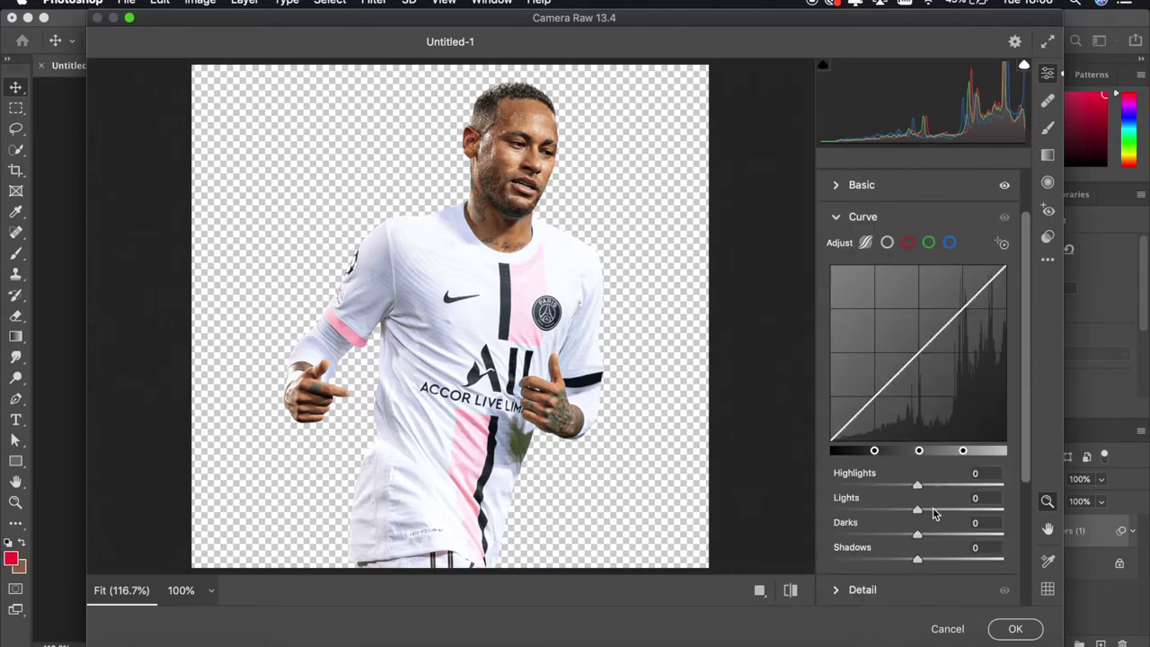
- Set the tone curve to Lights +10, Highlights +15, Darks -19 and Shadows +30
{"action": "left_click_drag", "start_coordinate": [934, 512], "coordinate": [928, 512]}
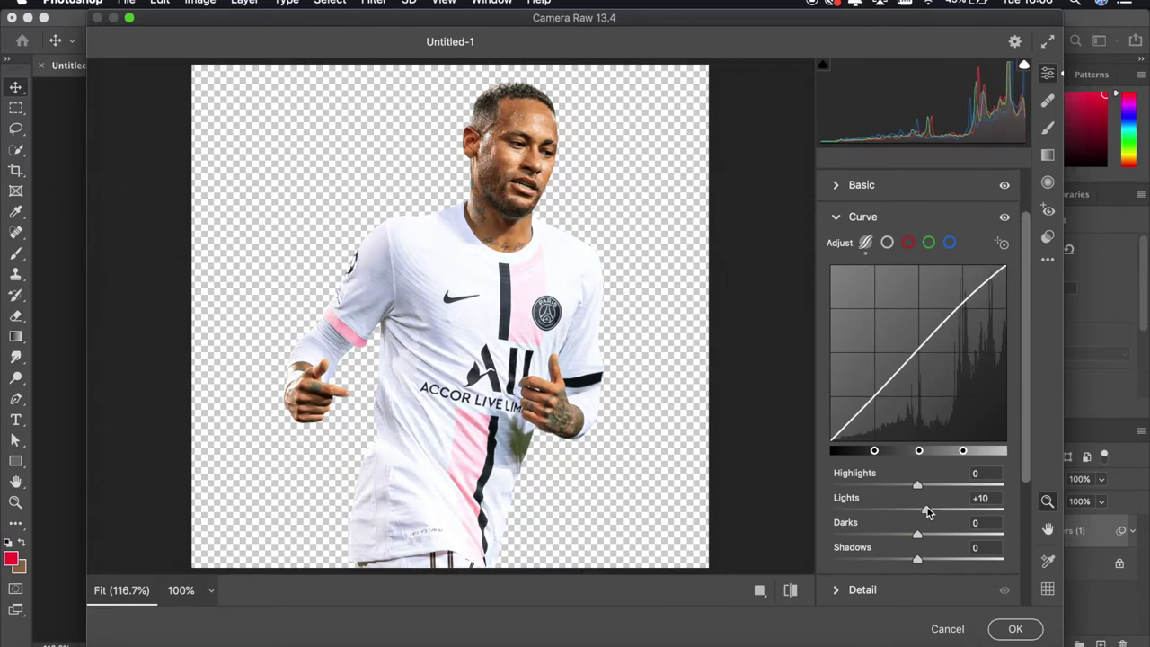
{"action": "left_click_drag", "start_coordinate": [917, 485], "coordinate": [930, 485]}
{"action": "left_click_drag", "start_coordinate": [918, 536], "coordinate": [909, 537]}
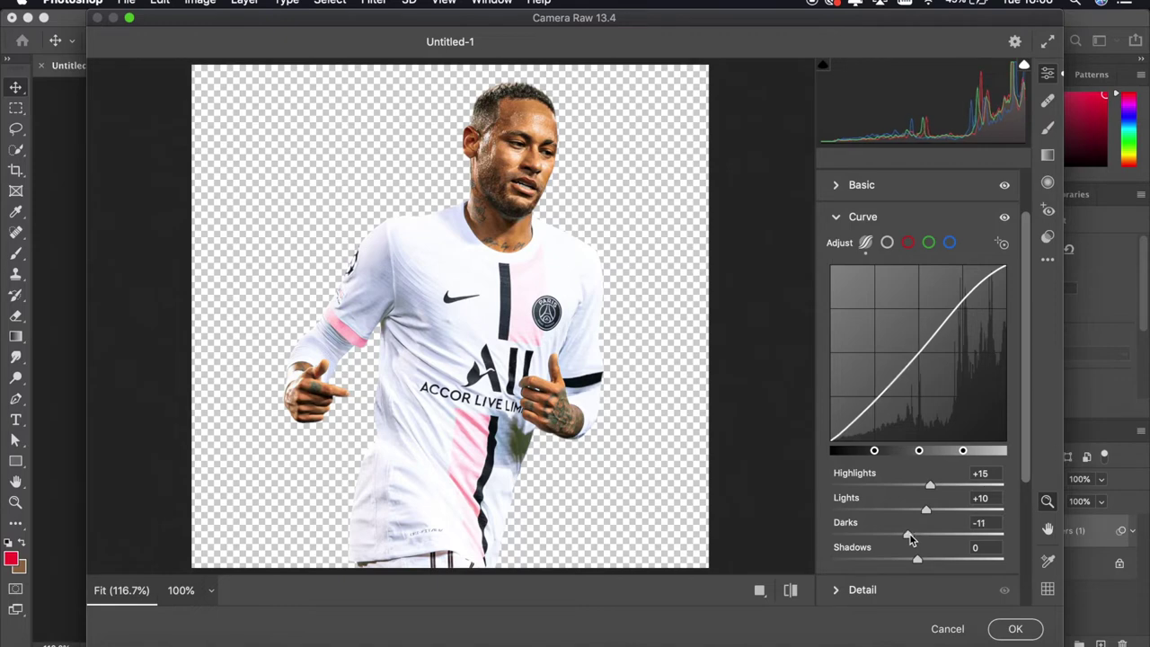
{"action": "left_click_drag", "start_coordinate": [909, 537], "coordinate": [957, 563]}
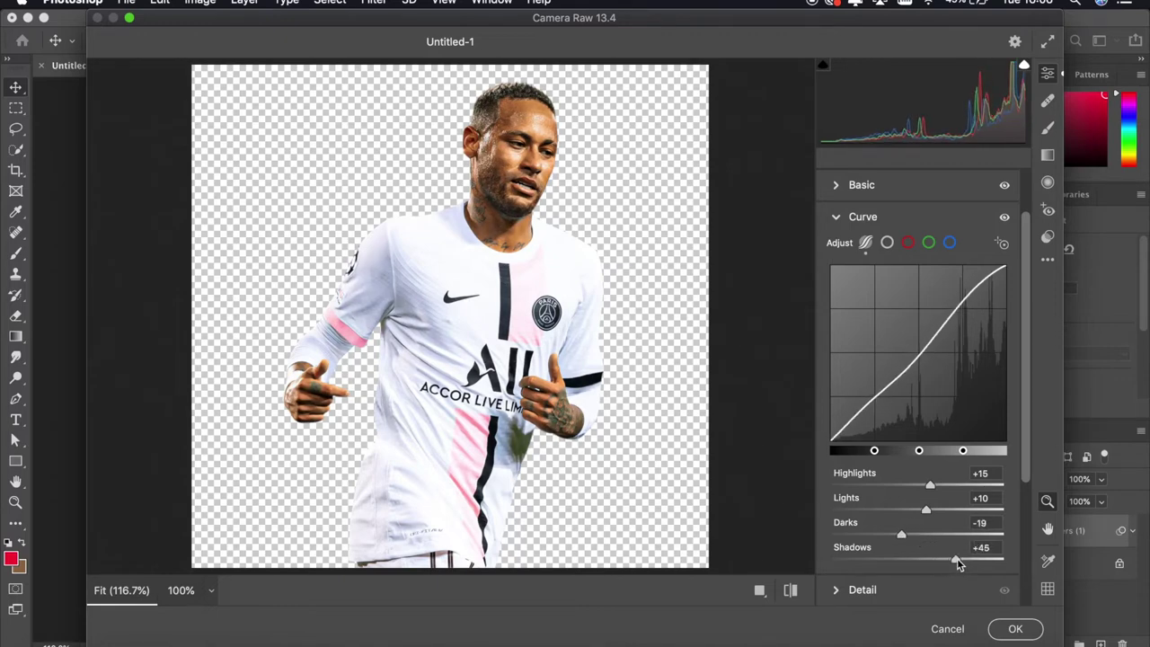
{"action": "left_click_drag", "start_coordinate": [950, 564], "coordinate": [939, 566]}
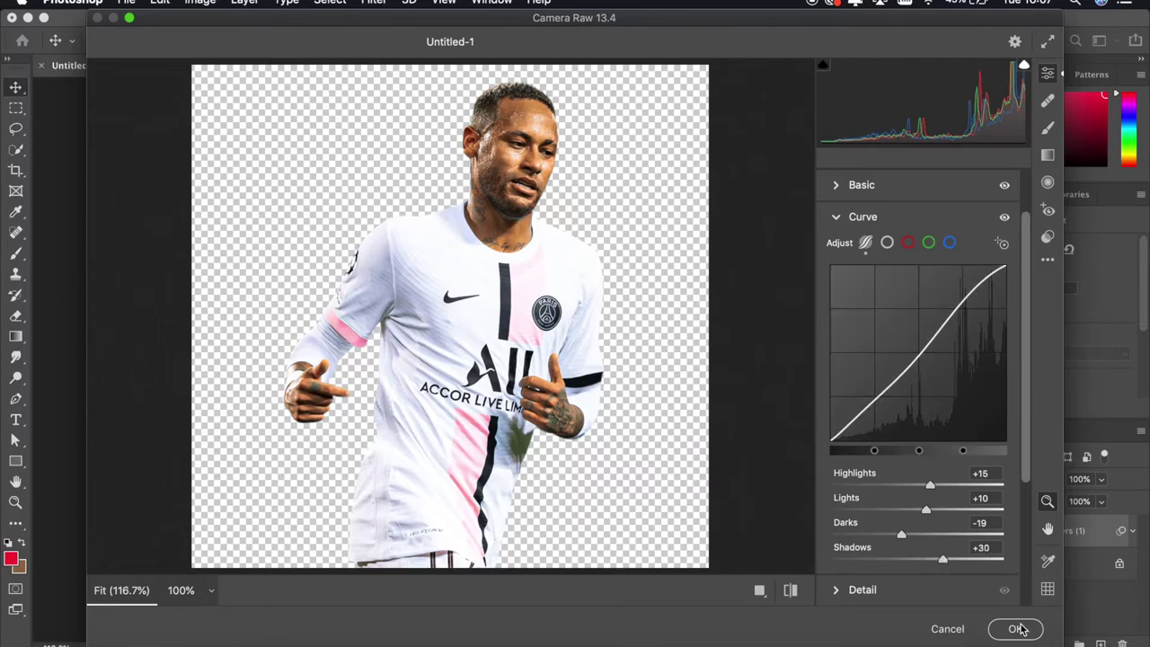
- Set Noise Reduction to 10 and apply the Camera Raw adjustments
{"action": "scroll", "coordinate": [876, 566], "scroll_direction": "down", "scroll_amount": 2}
{"action": "left_click", "coordinate": [890, 535]}
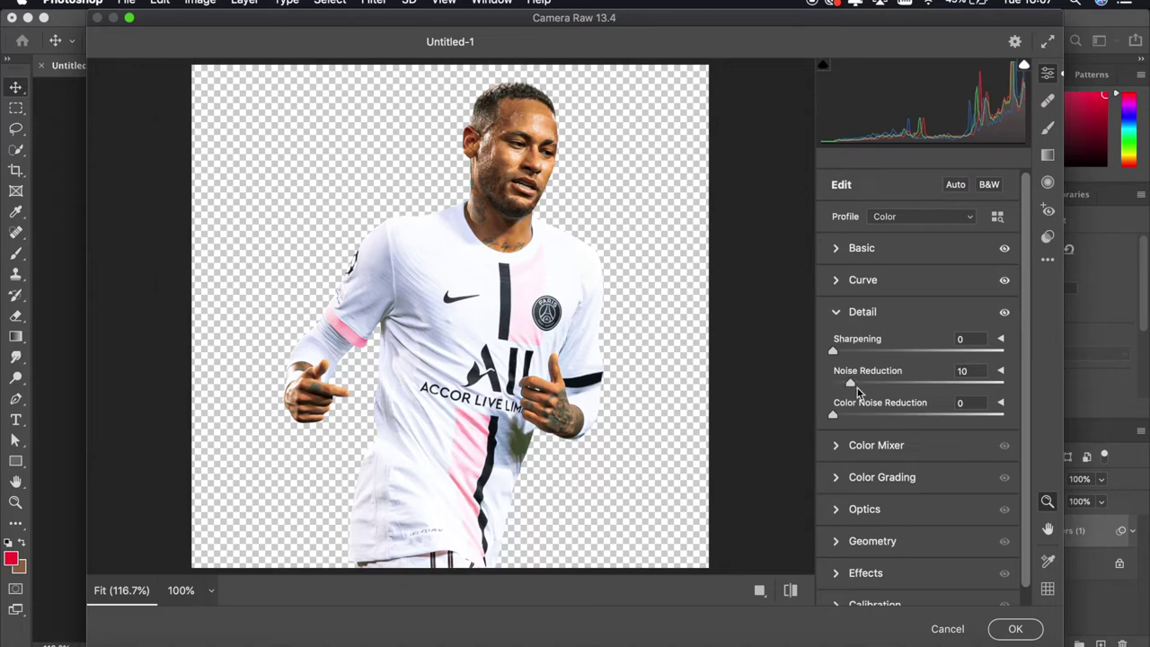
{"action": "left_click", "coordinate": [1014, 627]}
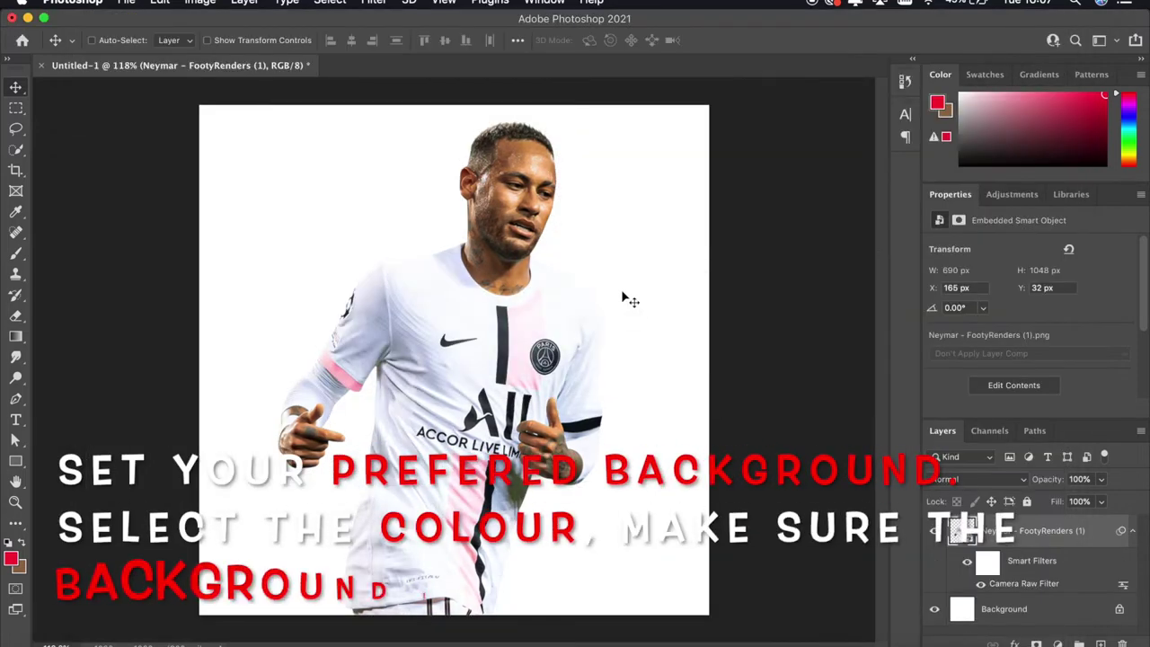
- Fill the Background layer with black
{"action": "scroll", "coordinate": [624, 299], "scroll_direction": "up", "scroll_amount": 2}
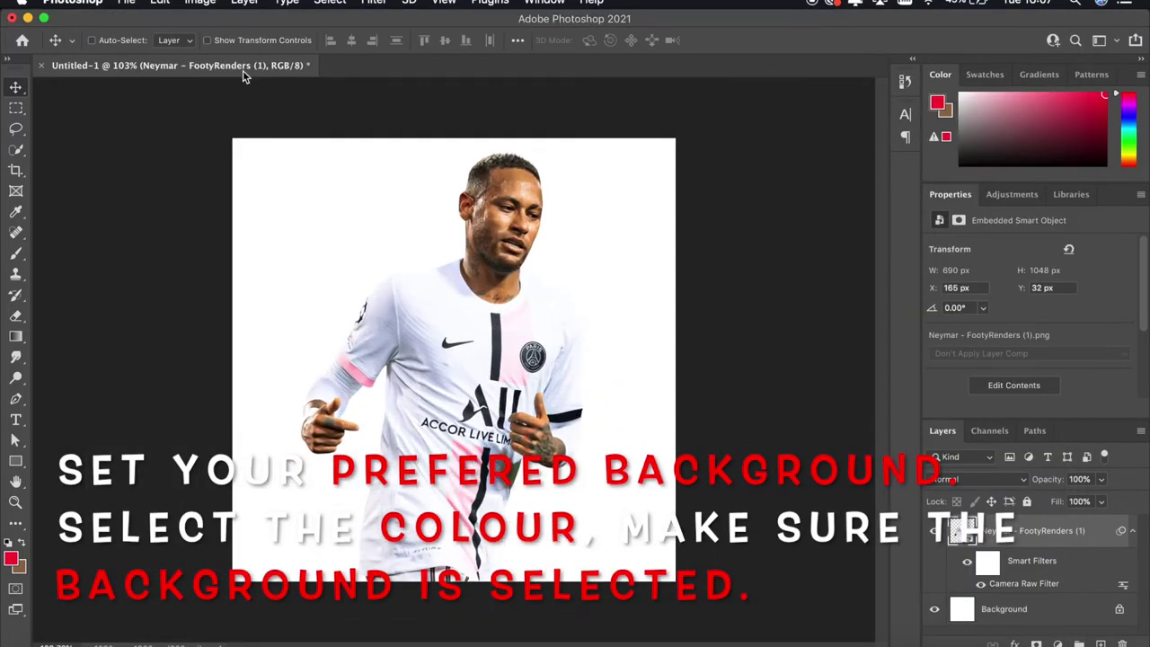
{"action": "left_click", "coordinate": [1004, 608]}
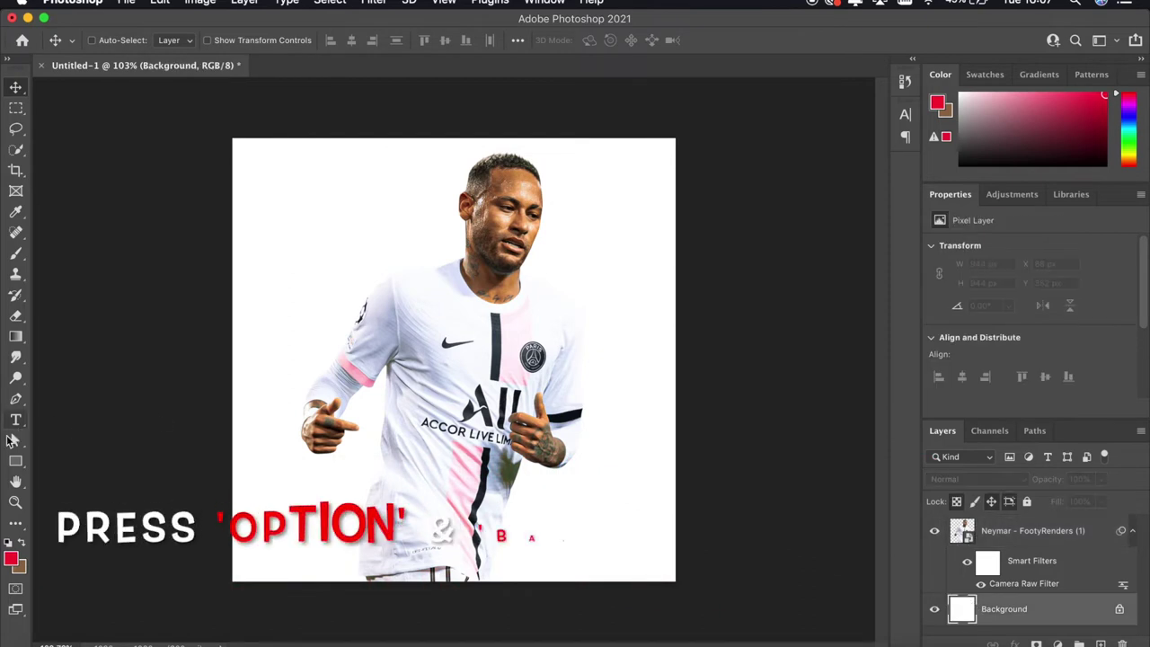
{"action": "left_click", "coordinate": [11, 558]}
{"action": "left_click", "coordinate": [660, 608]}
{"action": "left_click", "coordinate": [1020, 399]}
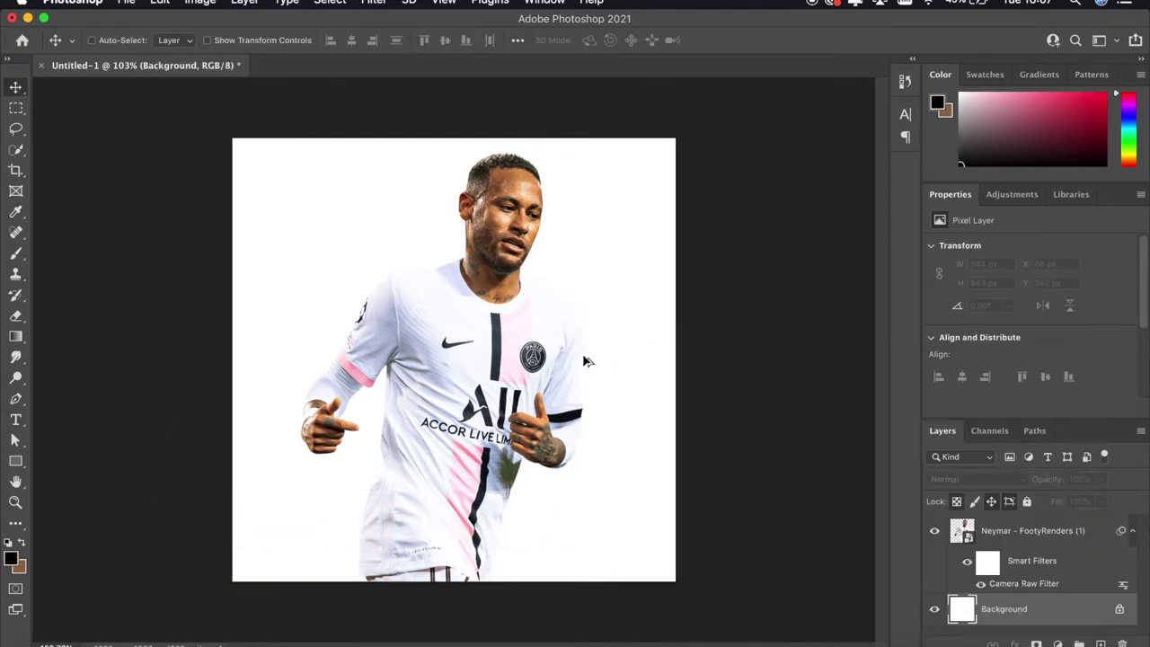
{"action": "key", "text": "alt+BackSpace"}
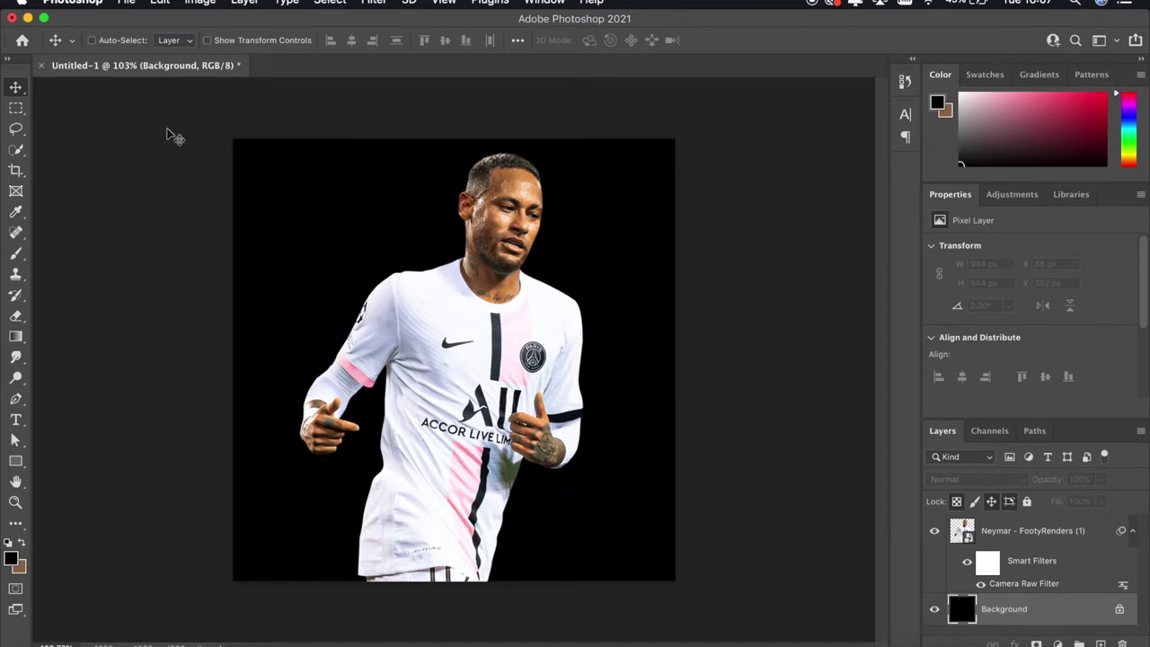
- Apply a Shadows/Highlights smart filter to the Neymar render layer
{"action": "left_click", "coordinate": [1015, 537]}
{"action": "left_click", "coordinate": [200, 1]}
{"action": "left_click", "coordinate": [413, 313]}
{"action": "left_click", "coordinate": [959, 145]}
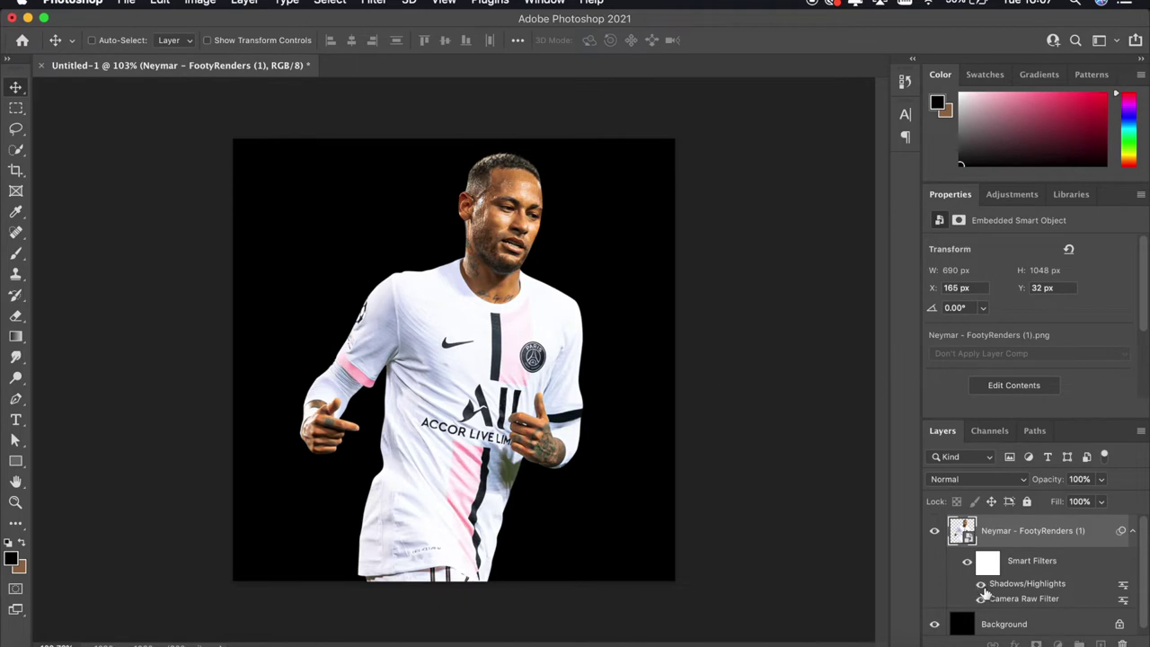
{"action": "scroll", "coordinate": [722, 395], "scroll_direction": "down", "scroll_amount": 2}
{"action": "left_click", "coordinate": [1058, 643]}
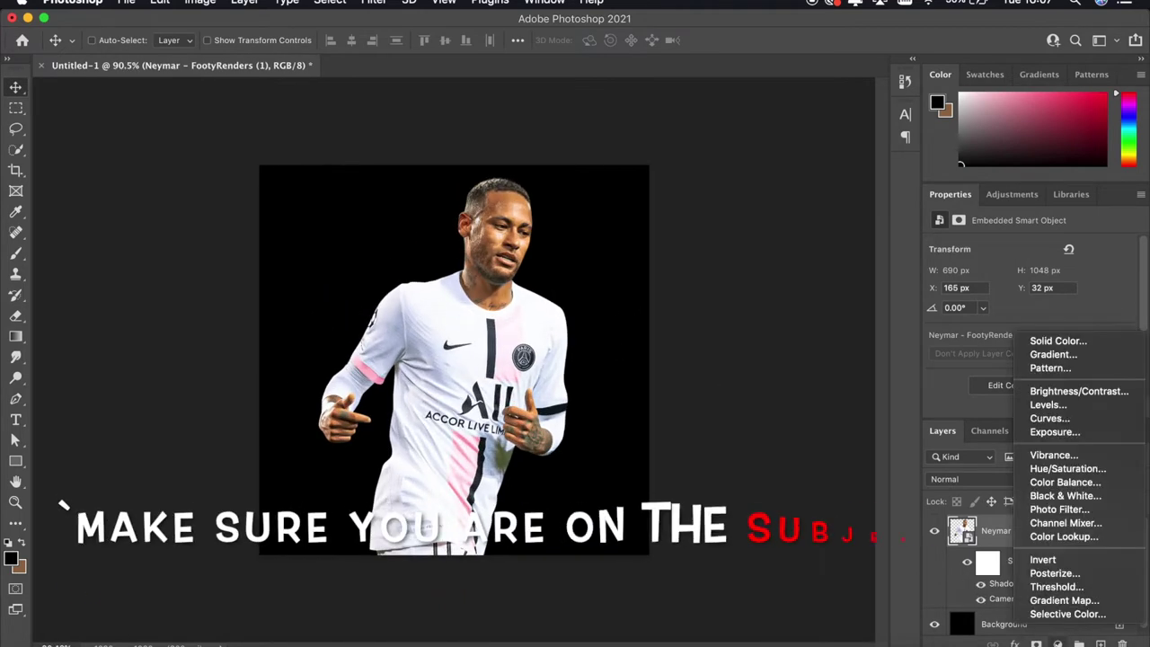
- Add a Black & White adjustment layer with Reds 12, Yellows 52, Greens 56, Cyans 82
{"action": "left_click", "coordinate": [1069, 497]}
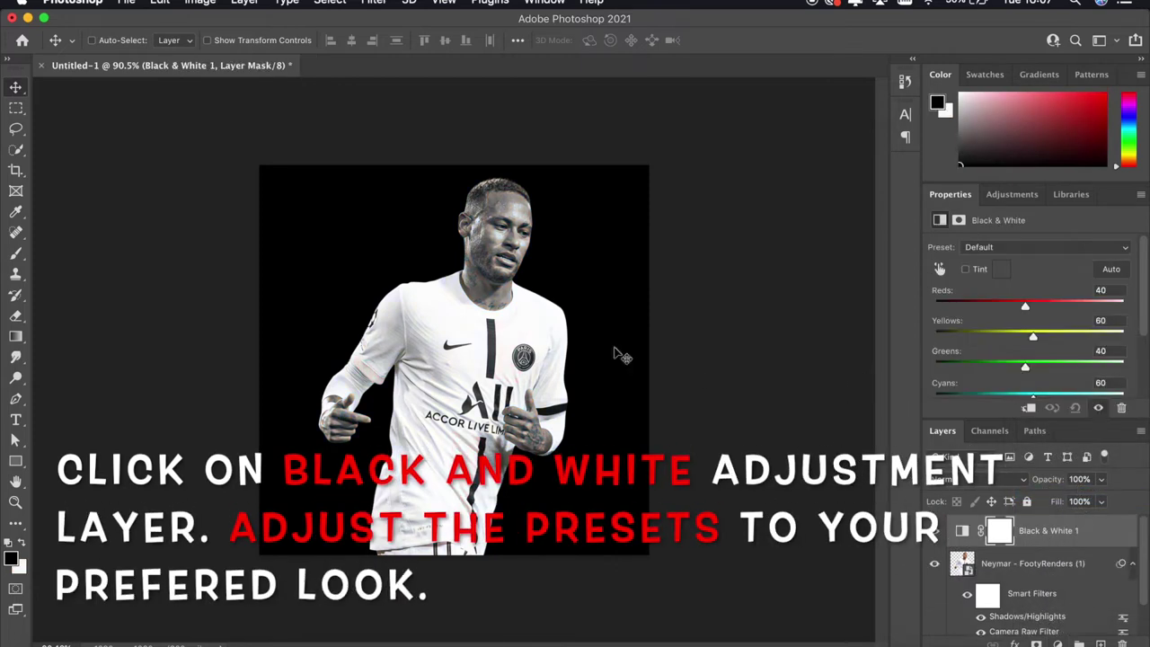
{"action": "scroll", "coordinate": [575, 334], "scroll_direction": "up", "scroll_amount": 2}
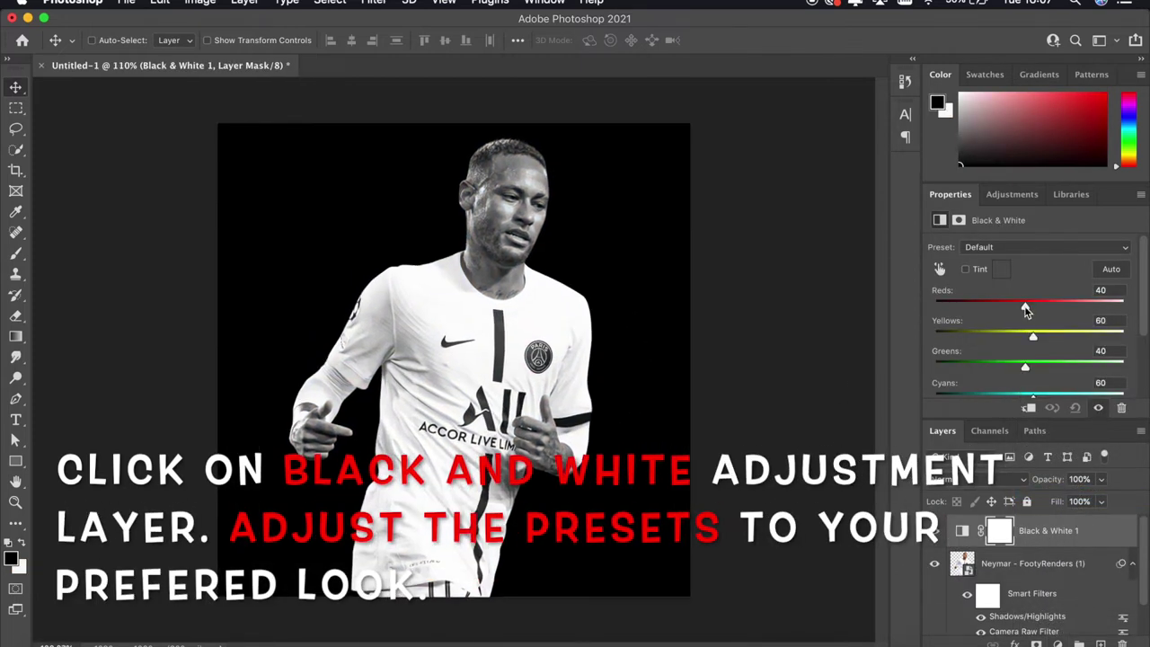
{"action": "left_click_drag", "start_coordinate": [1026, 309], "coordinate": [1017, 310]}
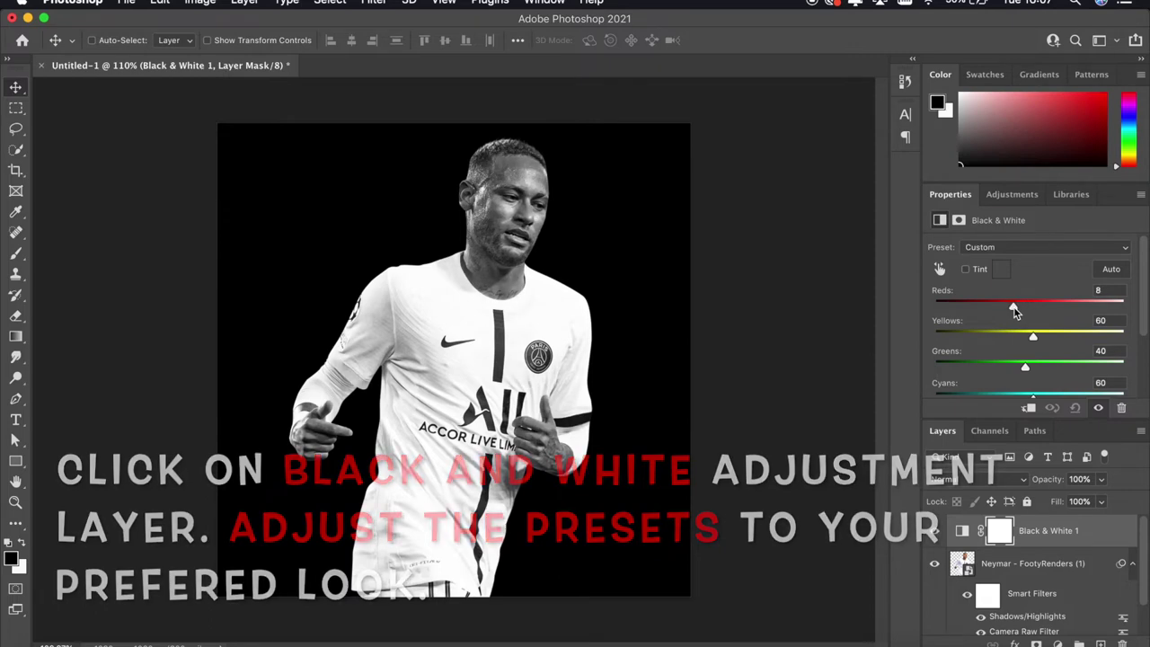
{"action": "left_click_drag", "start_coordinate": [1034, 339], "coordinate": [1022, 341]}
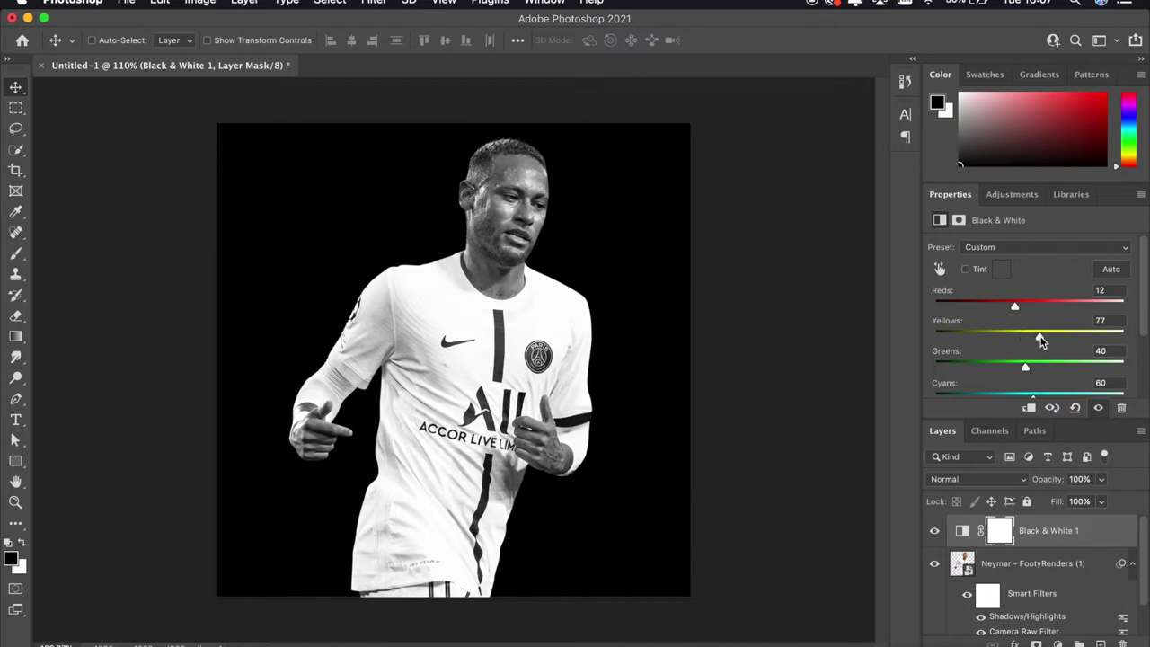
{"action": "scroll", "coordinate": [1031, 399], "scroll_direction": "down", "scroll_amount": 2}
{"action": "left_click_drag", "start_coordinate": [1032, 359], "coordinate": [1037, 339]}
{"action": "scroll", "coordinate": [1024, 359], "scroll_direction": "up", "scroll_amount": 2}
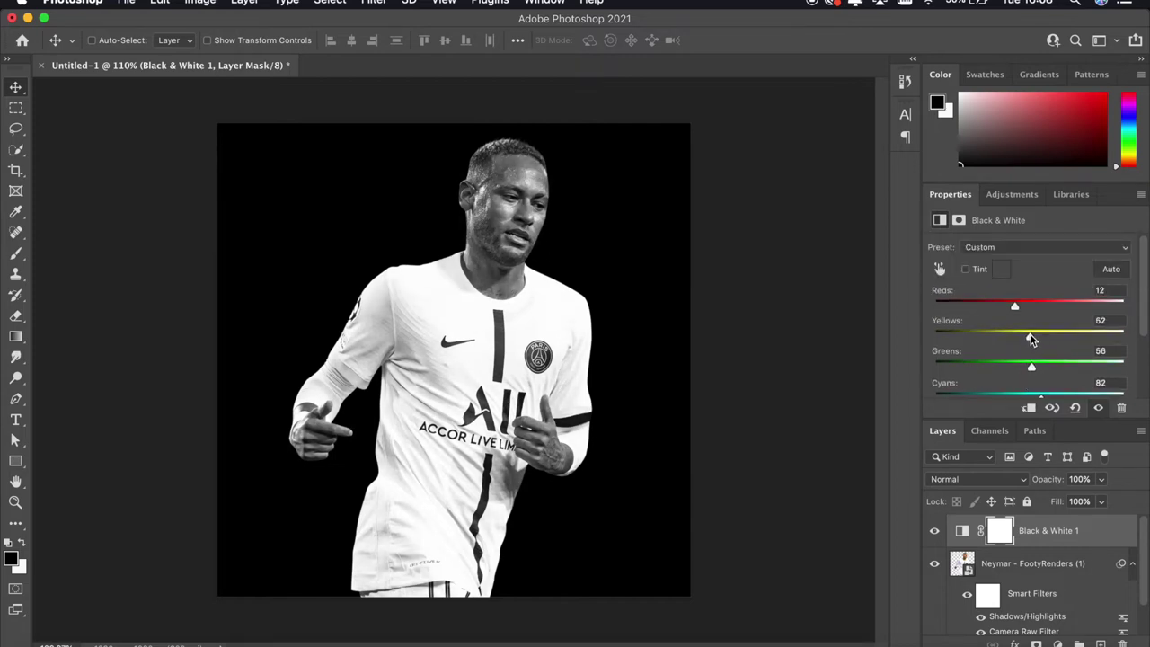
- Clip the Black & White layer to the render and invert its mask to black
{"action": "left_click", "coordinate": [1032, 409]}
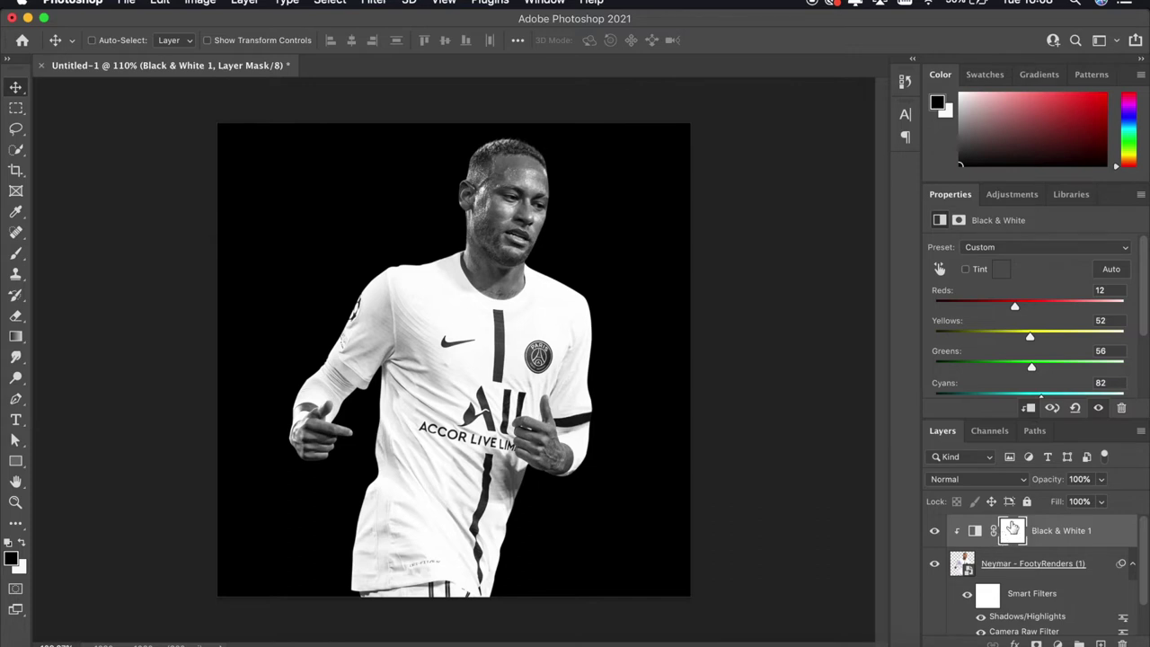
{"action": "left_click", "coordinate": [16, 253]}
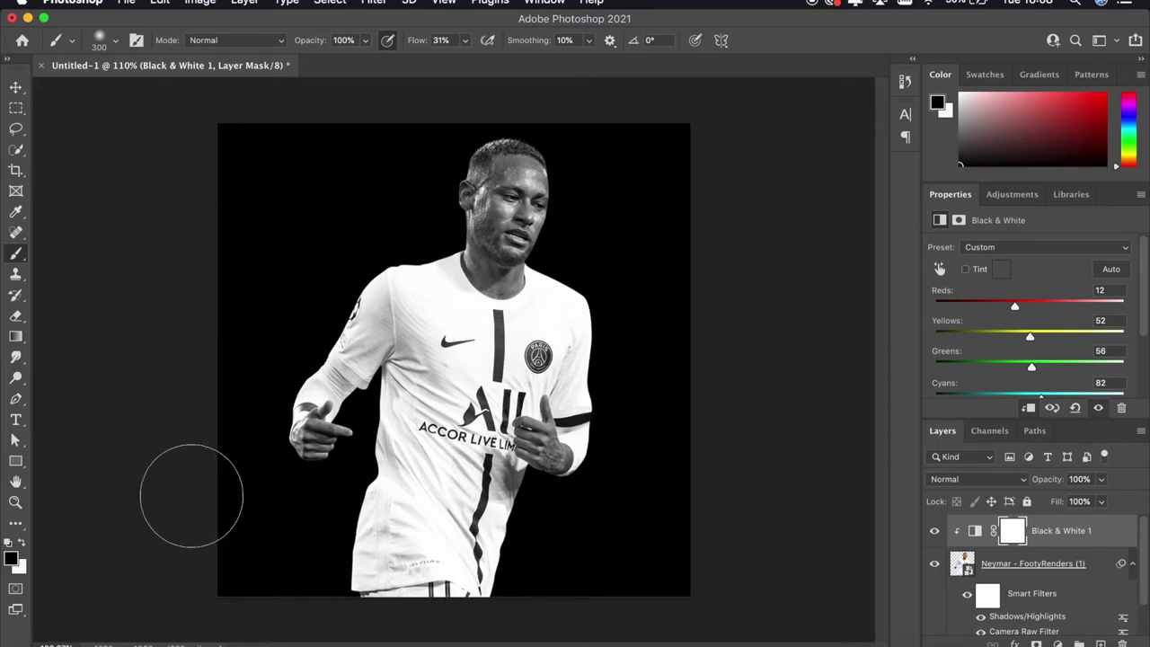
{"action": "left_click", "coordinate": [23, 546]}
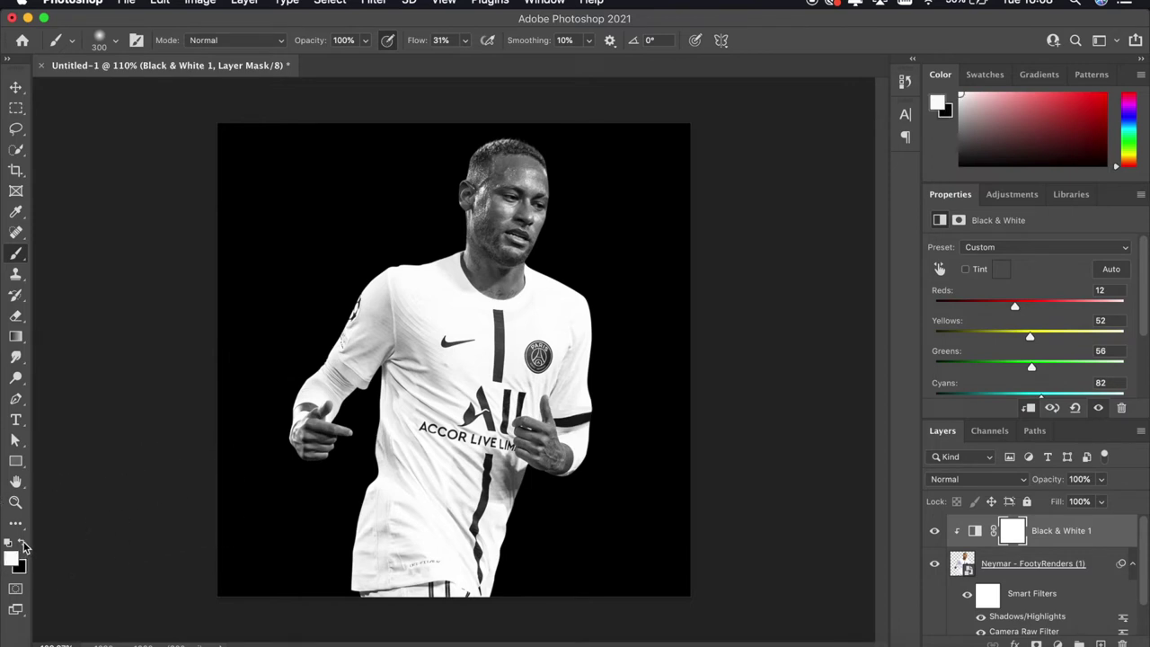
{"action": "left_click", "coordinate": [23, 545]}
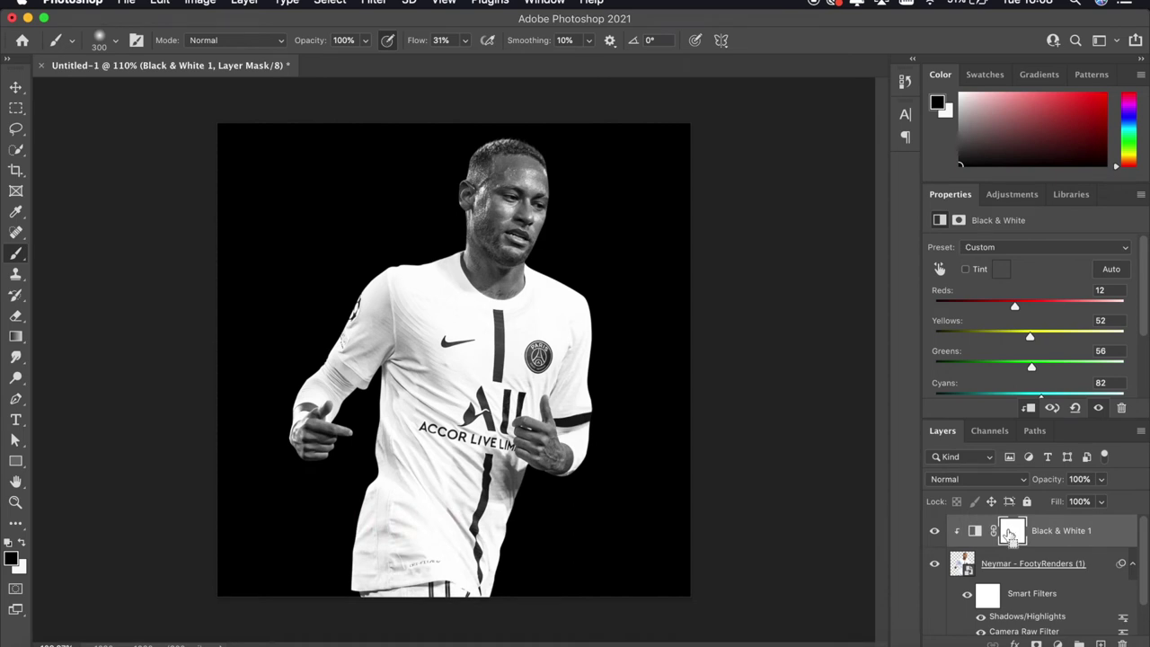
{"action": "key", "text": "super+i"}
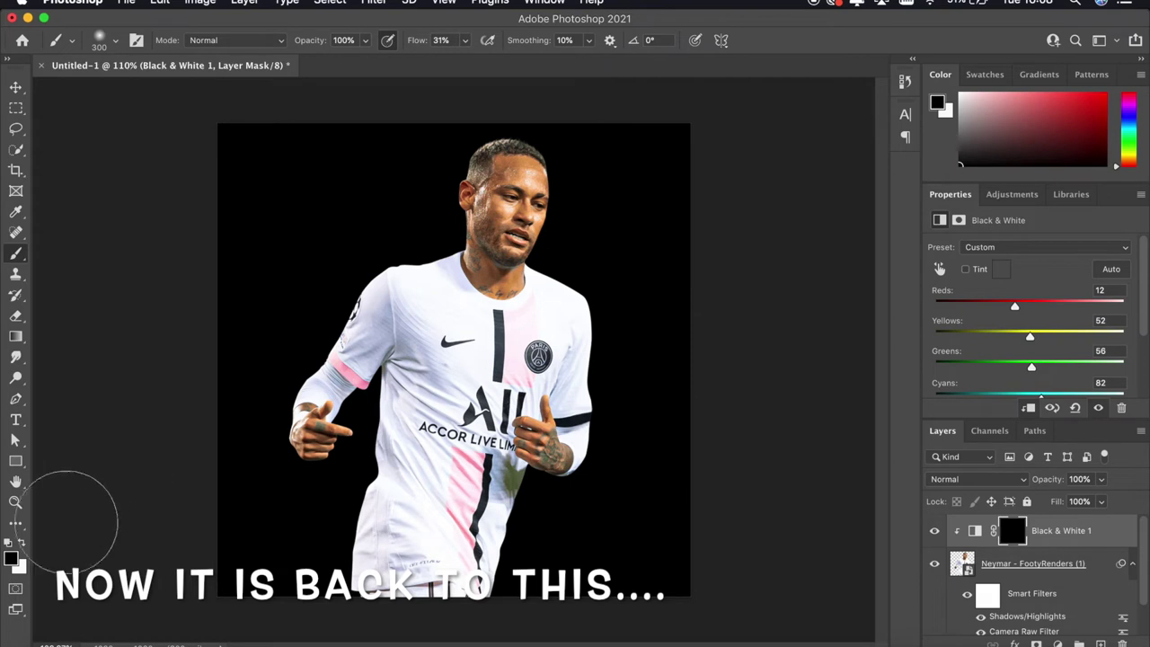
- With white at 50% brush flow, paint the face and head greyscale on the mask
{"action": "left_click", "coordinate": [22, 543]}
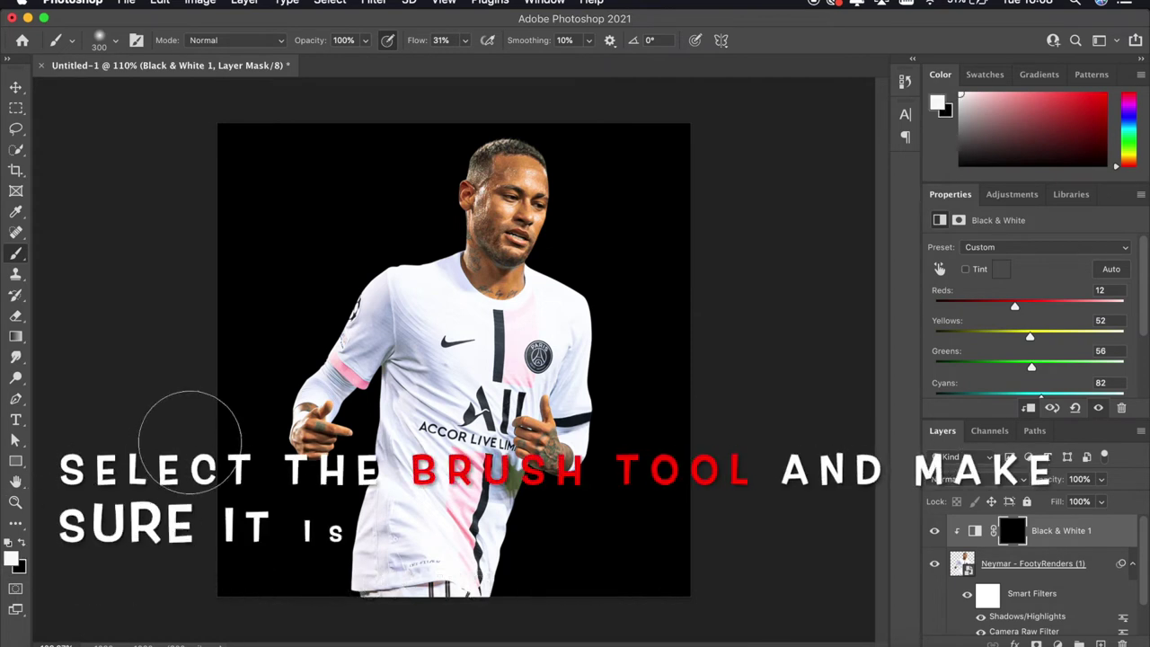
{"action": "scroll", "coordinate": [192, 426], "scroll_direction": "up", "scroll_amount": 2}
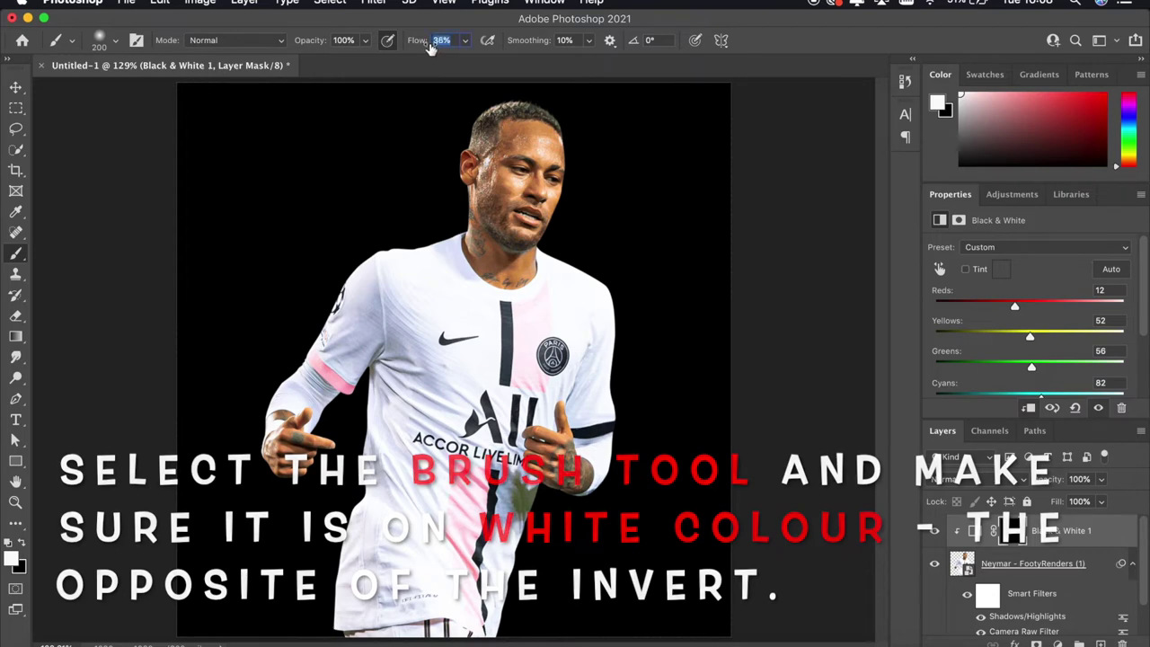
{"action": "left_click_drag", "start_coordinate": [426, 47], "coordinate": [440, 48]}
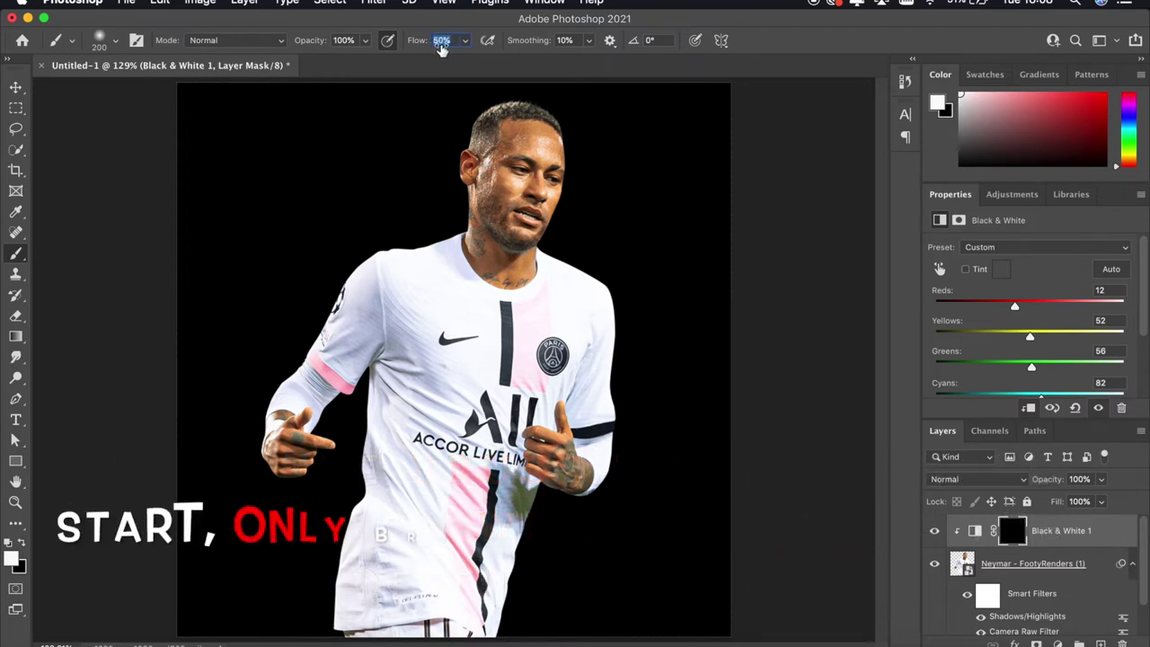
{"action": "mouse_move", "coordinate": [562, 133]}
{"action": "left_mouse_down"}
{"action": "mouse_move", "coordinate": [584, 167]}
{"action": "mouse_move", "coordinate": [554, 164]}
{"action": "left_mouse_up"}
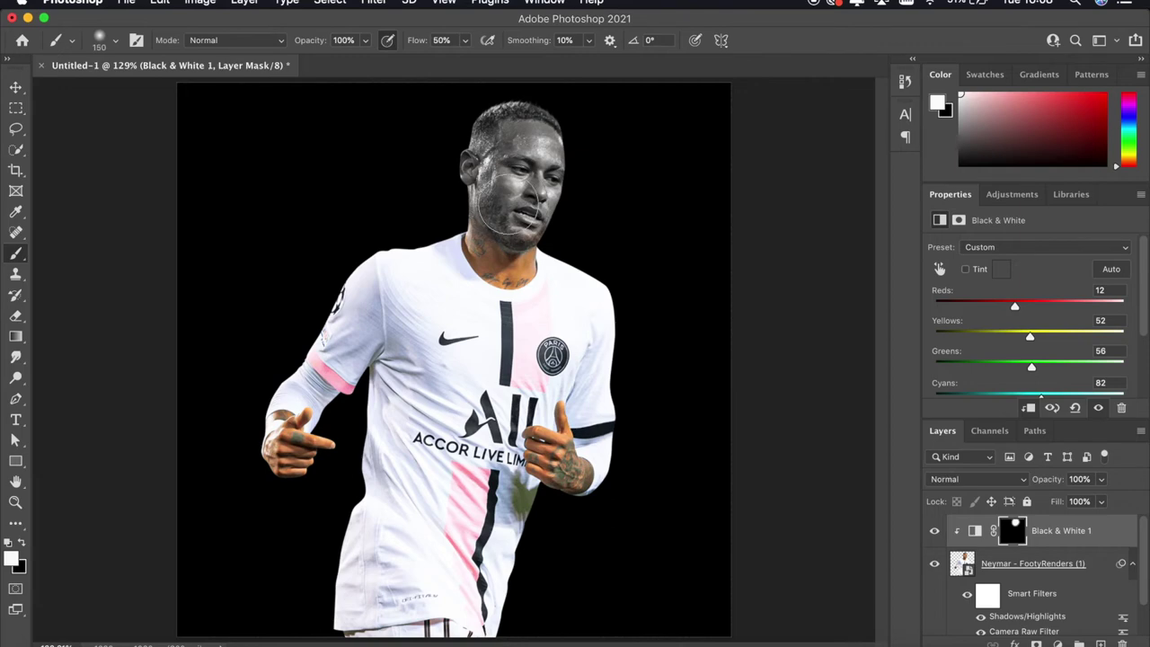
{"action": "scroll", "coordinate": [508, 197], "scroll_direction": "up", "scroll_amount": 5}
{"action": "scroll", "coordinate": [508, 202], "scroll_direction": "up", "scroll_amount": 1}
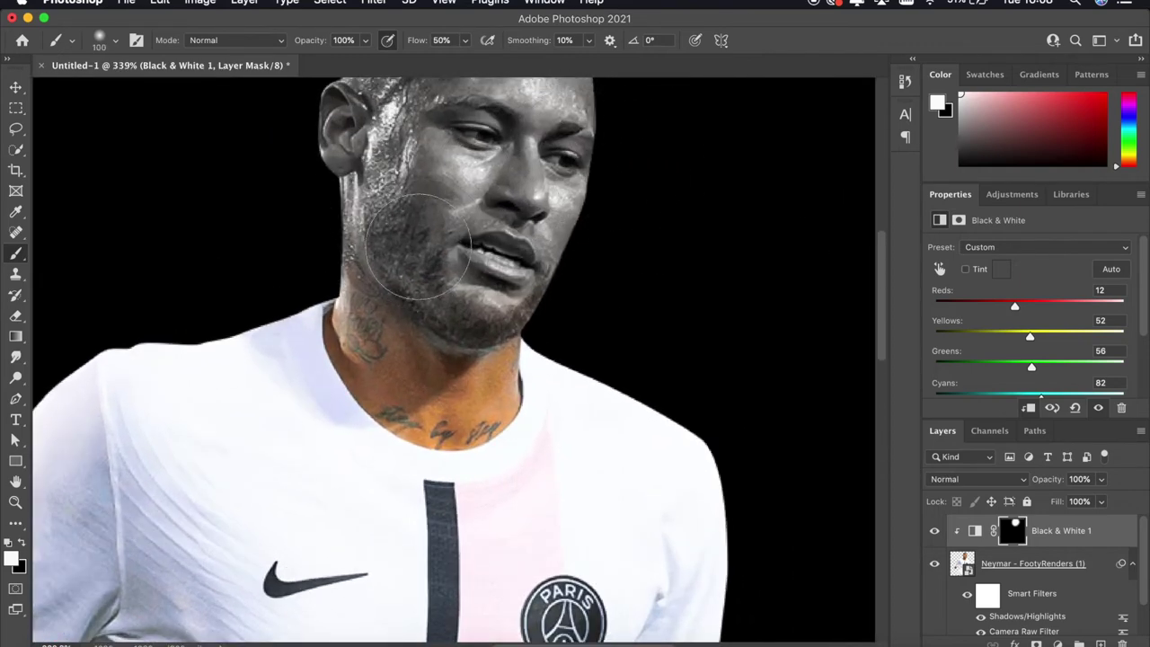
- With a smaller brush, paint the neck and left hand greyscale on the mask
{"action": "key", "text": "bracketleft"}
{"action": "key", "text": "bracketleft"}
{"action": "key", "text": "bracketleft"}
{"action": "mouse_move", "coordinate": [439, 321]}
{"action": "left_mouse_down"}
{"action": "mouse_move", "coordinate": [476, 368]}
{"action": "mouse_move", "coordinate": [491, 356]}
{"action": "mouse_move", "coordinate": [432, 390]}
{"action": "mouse_move", "coordinate": [356, 335]}
{"action": "mouse_move", "coordinate": [454, 418]}
{"action": "left_mouse_up"}
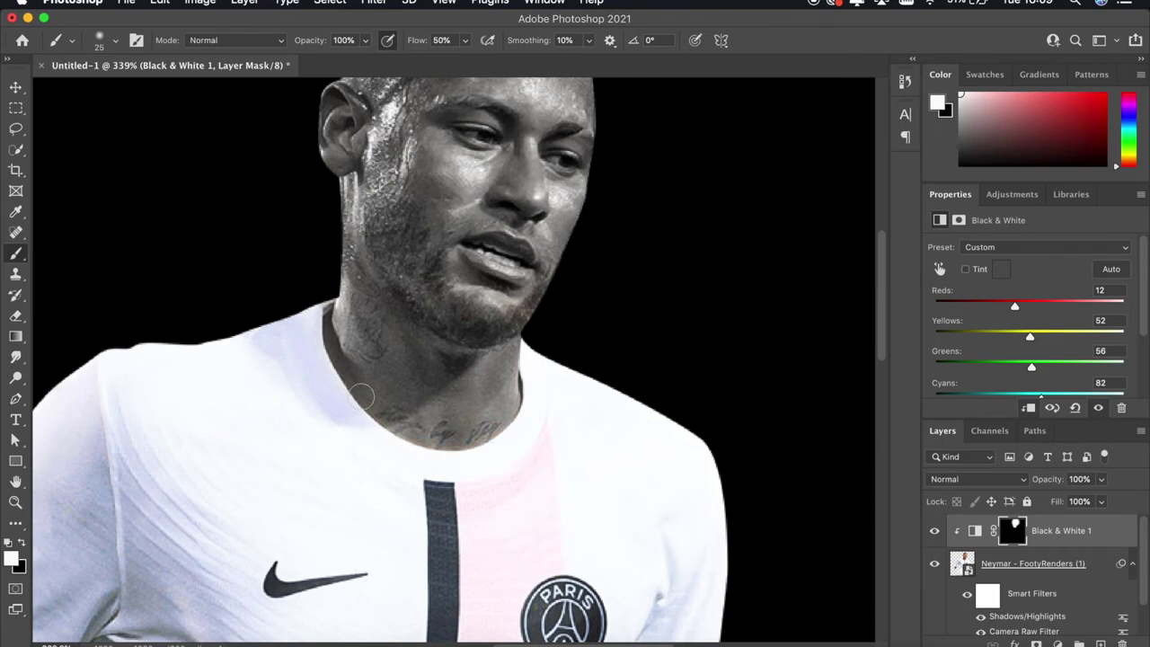
{"action": "scroll", "coordinate": [496, 384], "scroll_direction": "down", "scroll_amount": 5}
{"action": "scroll", "coordinate": [306, 341], "scroll_direction": "up", "scroll_amount": 5}
{"action": "mouse_move", "coordinate": [355, 340]}
{"action": "left_mouse_down"}
{"action": "mouse_move", "coordinate": [403, 303]}
{"action": "mouse_move", "coordinate": [297, 380]}
{"action": "mouse_move", "coordinate": [360, 310]}
{"action": "mouse_move", "coordinate": [270, 377]}
{"action": "mouse_move", "coordinate": [258, 287]}
{"action": "mouse_move", "coordinate": [348, 256]}
{"action": "left_mouse_up"}
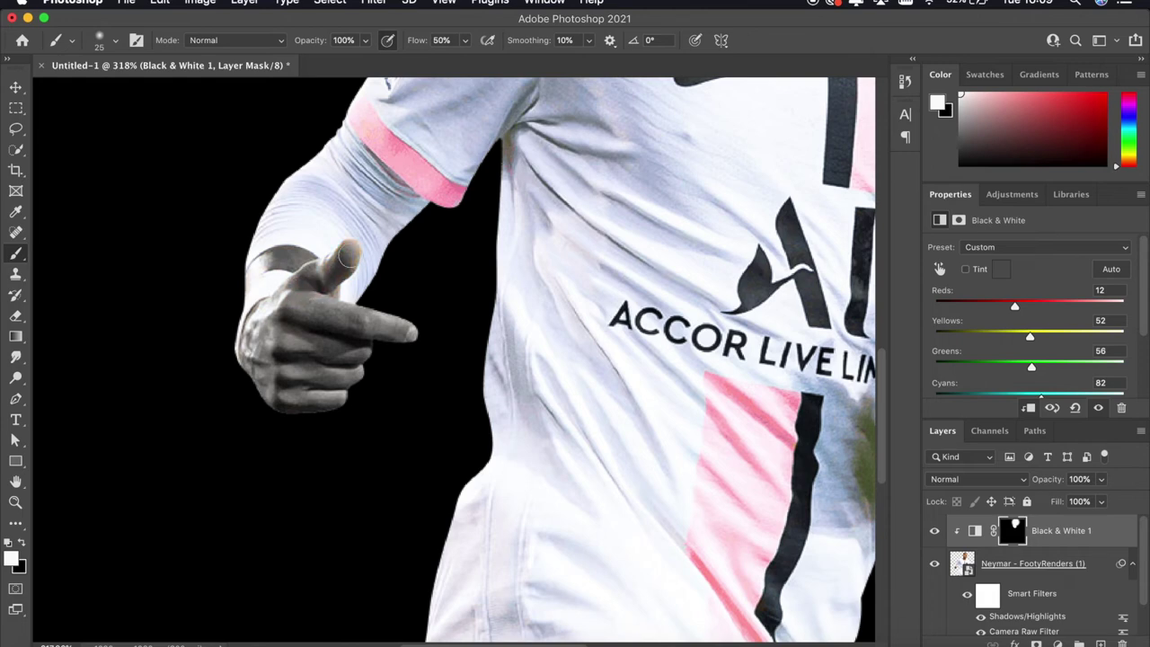
- Paint the right hand's fingers, thumb and back greyscale on the mask
{"action": "scroll", "coordinate": [399, 333], "scroll_direction": "right", "scroll_amount": 10}
{"action": "scroll", "coordinate": [400, 332], "scroll_direction": "down", "scroll_amount": 3}
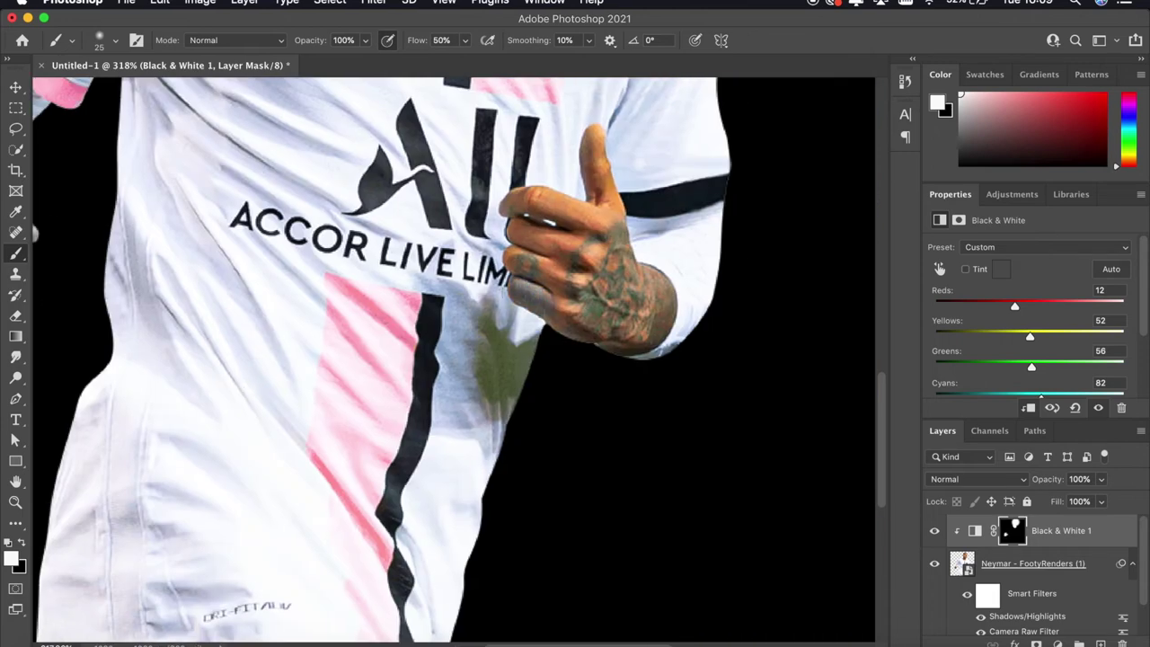
{"action": "left_click_drag", "start_coordinate": [586, 302], "coordinate": [537, 263]}
{"action": "mouse_move", "coordinate": [525, 202]}
{"action": "left_mouse_down"}
{"action": "mouse_move", "coordinate": [561, 208]}
{"action": "mouse_move", "coordinate": [561, 235]}
{"action": "left_mouse_up"}
{"action": "mouse_move", "coordinate": [616, 352]}
{"action": "left_mouse_down"}
{"action": "mouse_move", "coordinate": [633, 265]}
{"action": "mouse_move", "coordinate": [595, 135]}
{"action": "mouse_move", "coordinate": [597, 252]}
{"action": "left_mouse_up"}
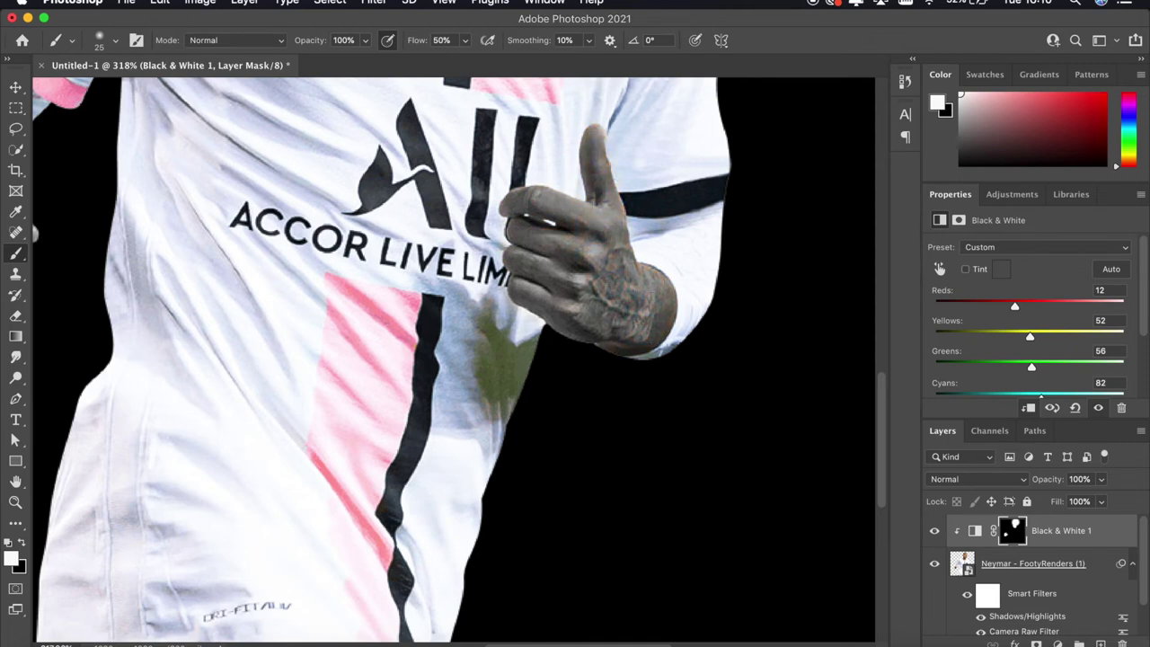
{"action": "scroll", "coordinate": [652, 338], "scroll_direction": "down", "scroll_amount": 8}
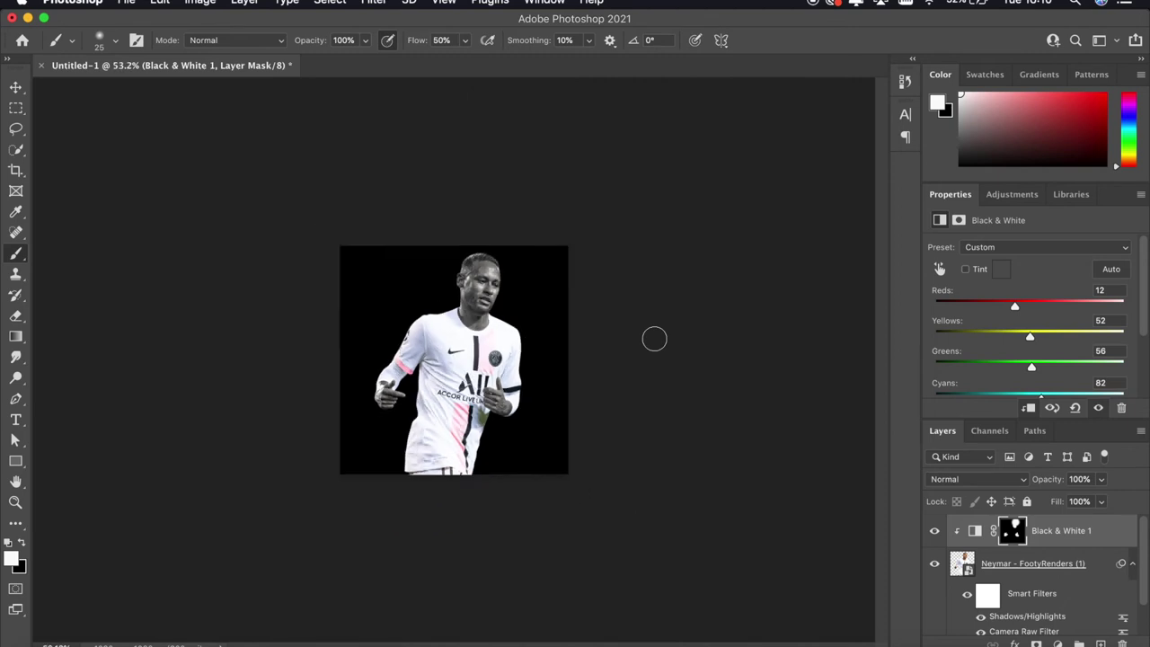
- Scroll up the Layers panel and right-click near its bottom
{"action": "scroll", "coordinate": [654, 338], "scroll_direction": "up", "scroll_amount": 4}
{"action": "scroll", "coordinate": [654, 339], "scroll_direction": "up", "scroll_amount": 1}
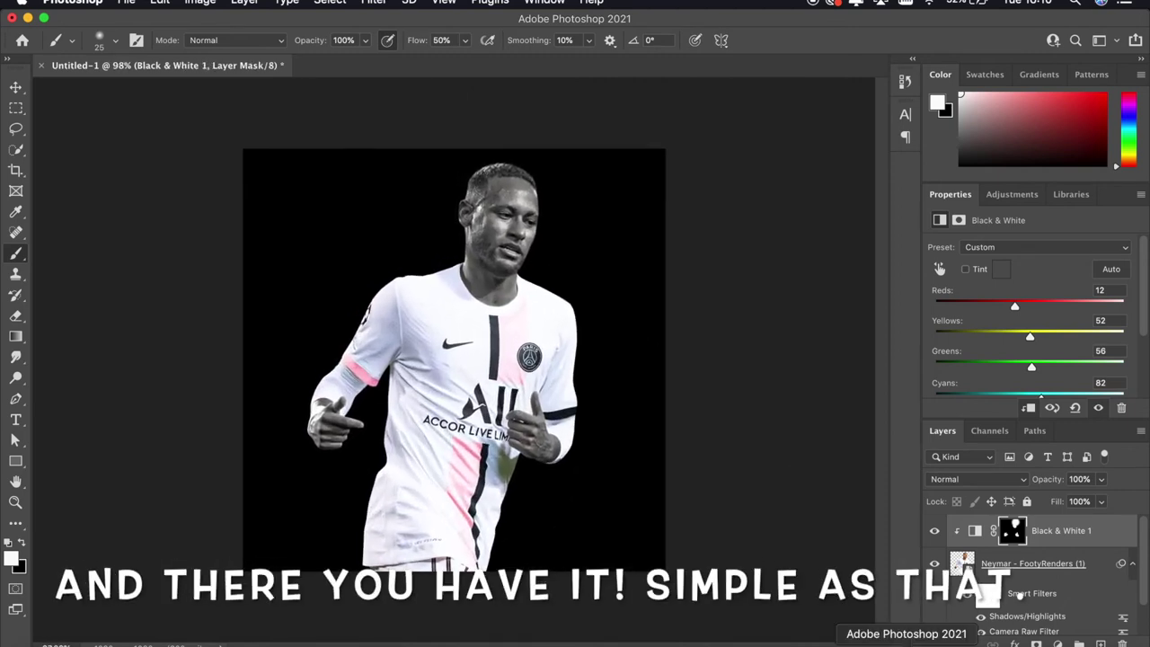
{"action": "right_click", "coordinate": [970, 637]}
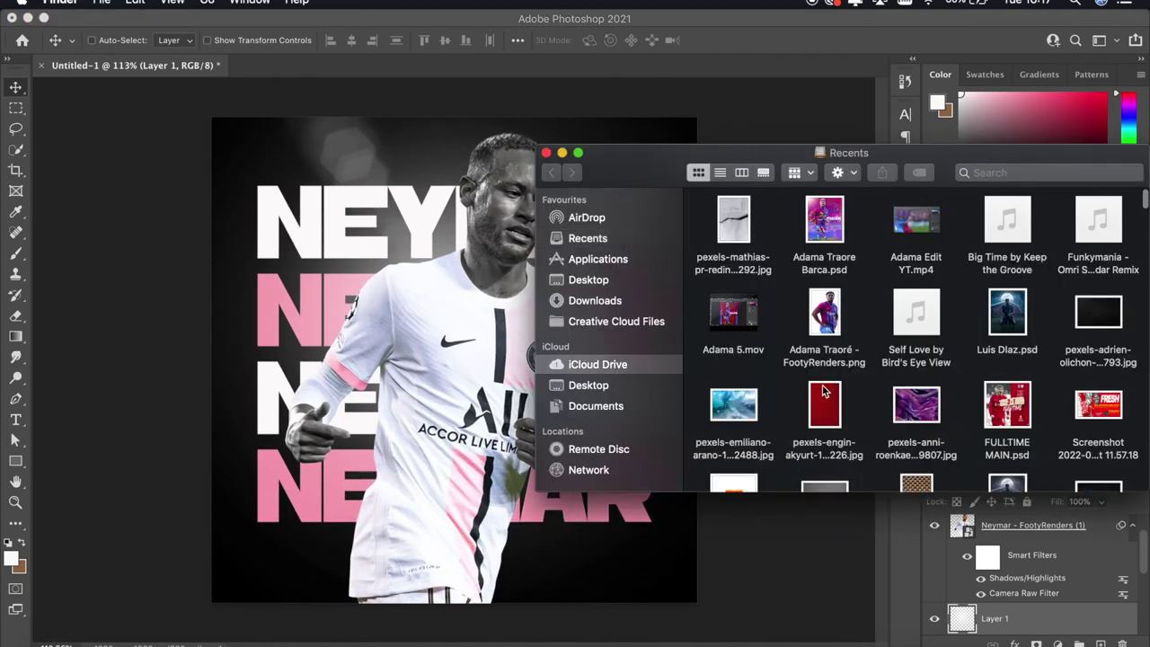
- Select the AU_FG_Texture-1.jpg texture image to place it onto the poster
{"action": "left_click", "coordinate": [824, 419]}
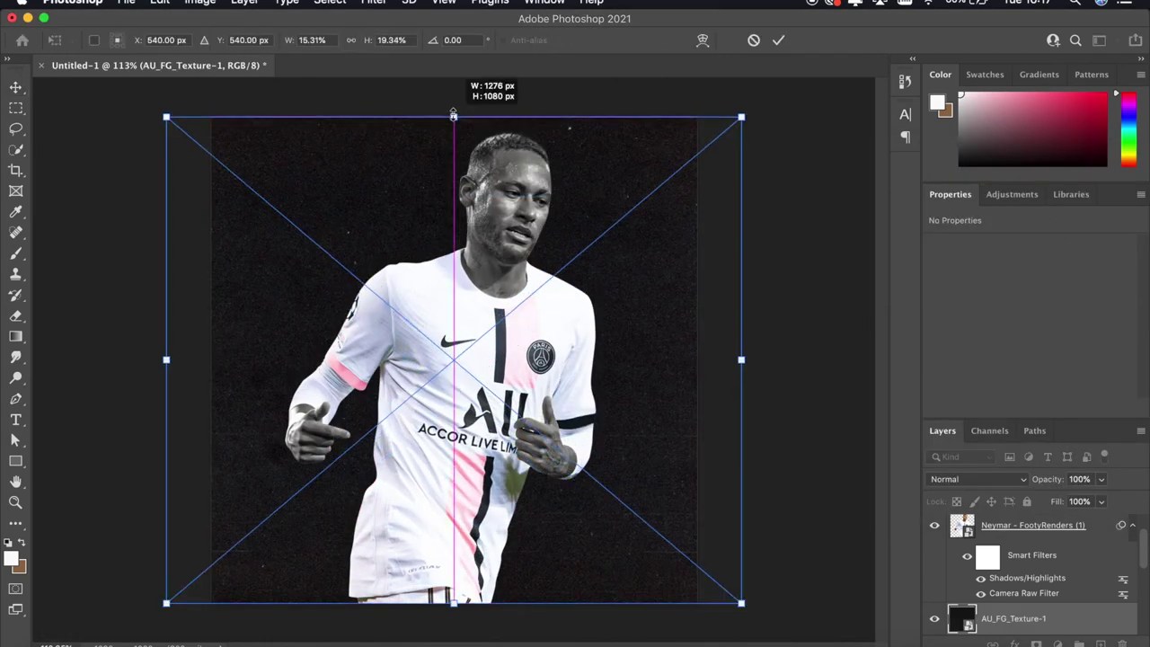